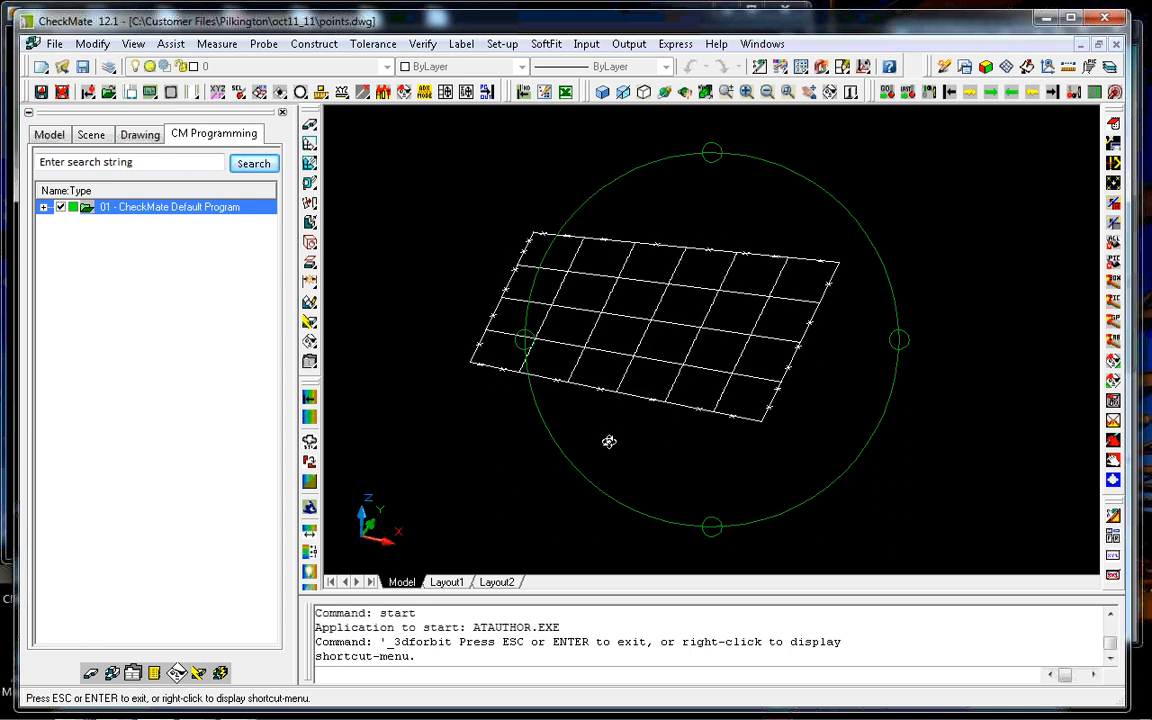
Orbit to an angled view of the surface grid and make all its points hot using PLUS with the POINTS modifier.
drag(705, 445, 627, 414)
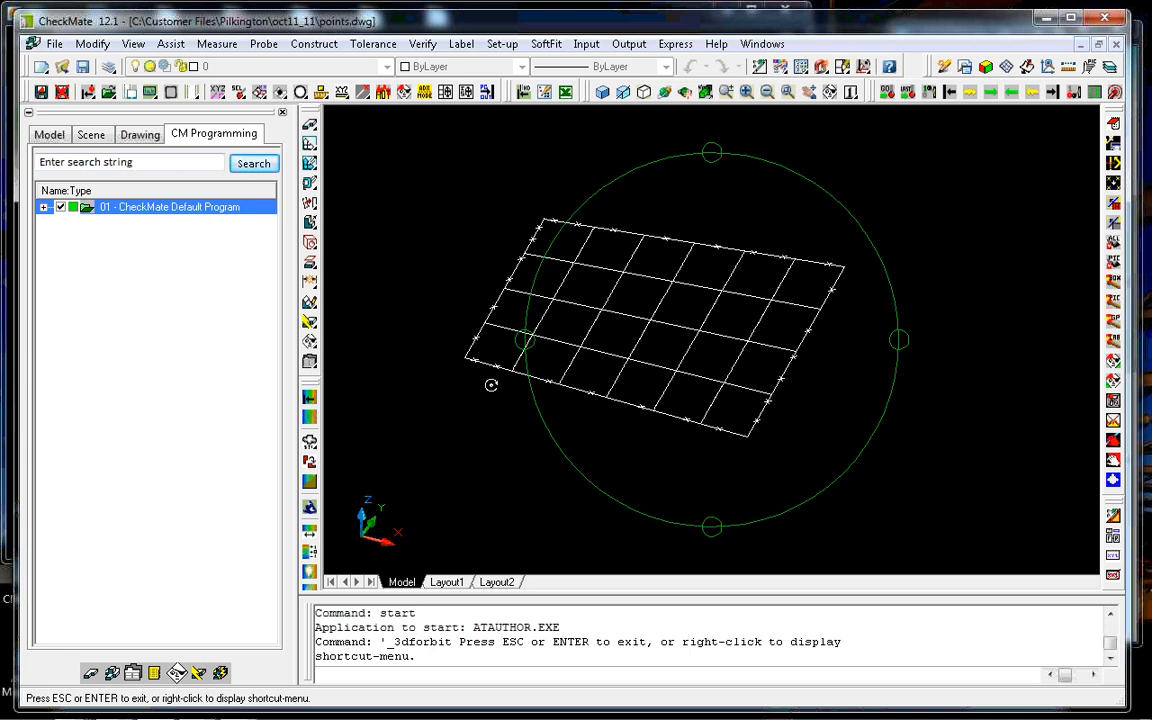
drag(560, 408, 597, 437)
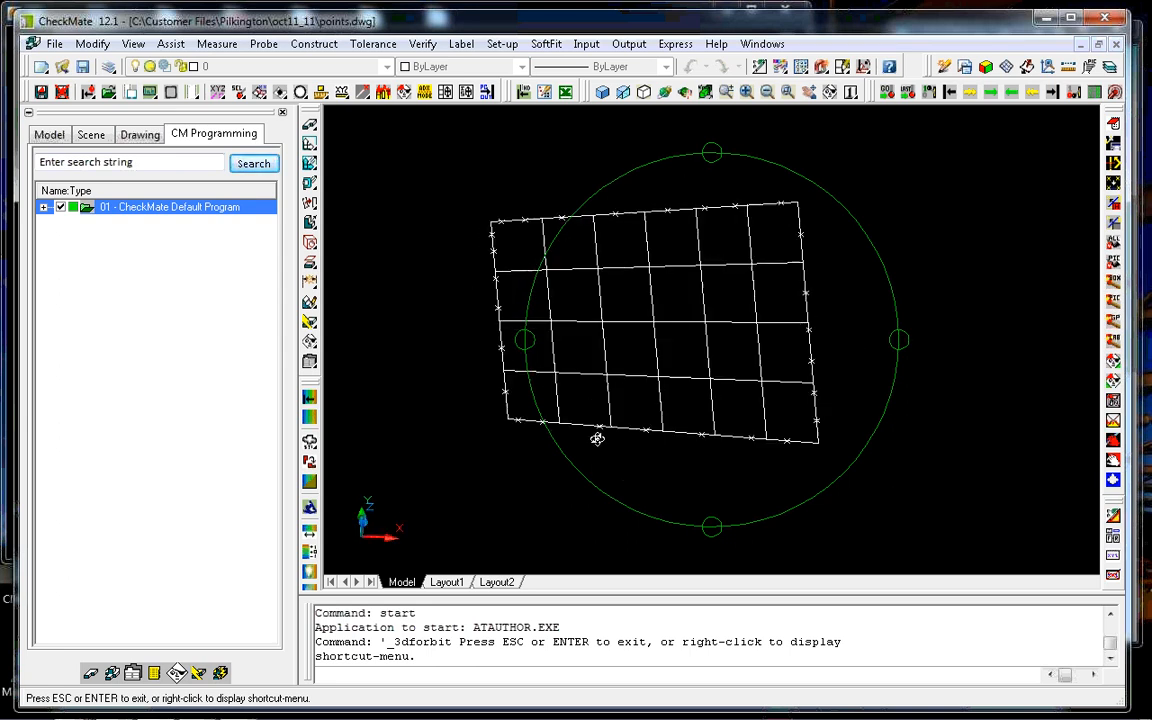
drag(723, 467, 661, 440)
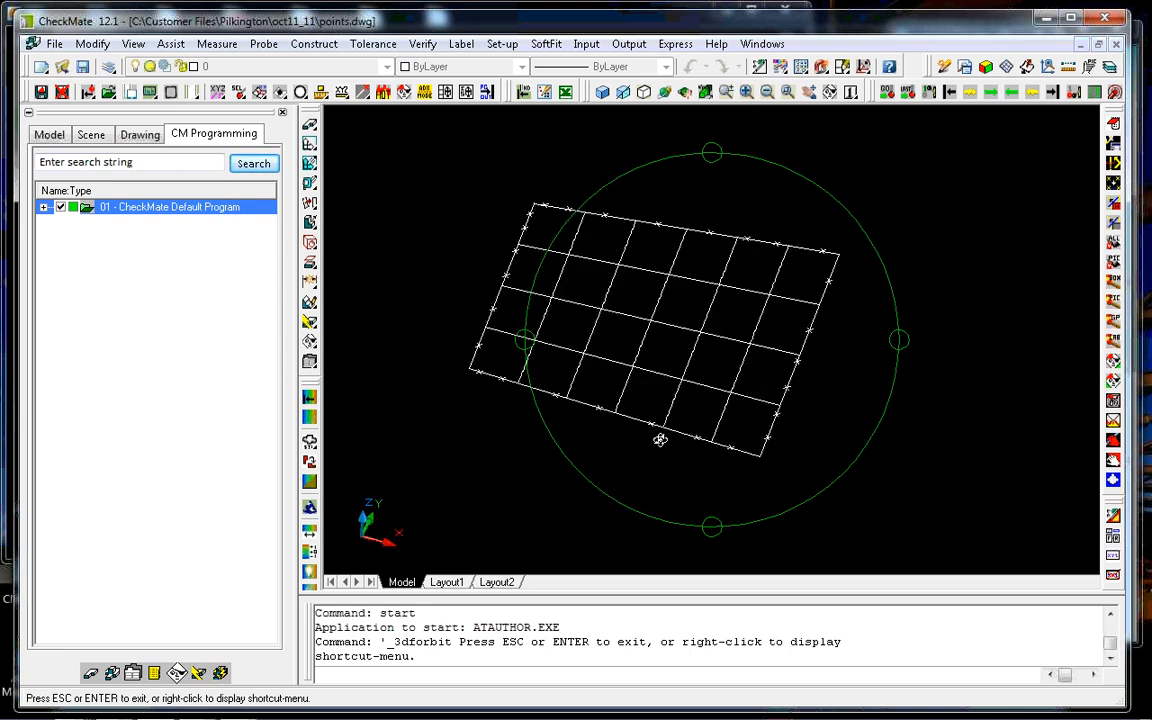
mouse_move(764, 455)
mouse_down()
mouse_move(732, 470)
mouse_move(758, 452)
mouse_up()
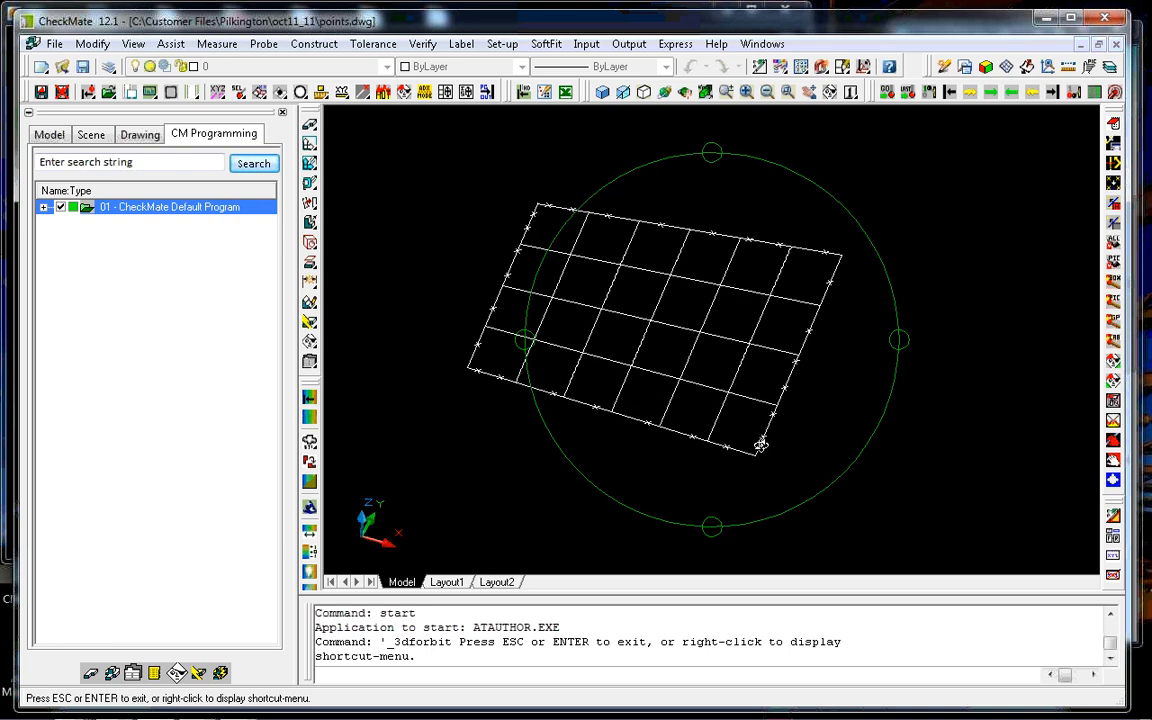
key(Escape)
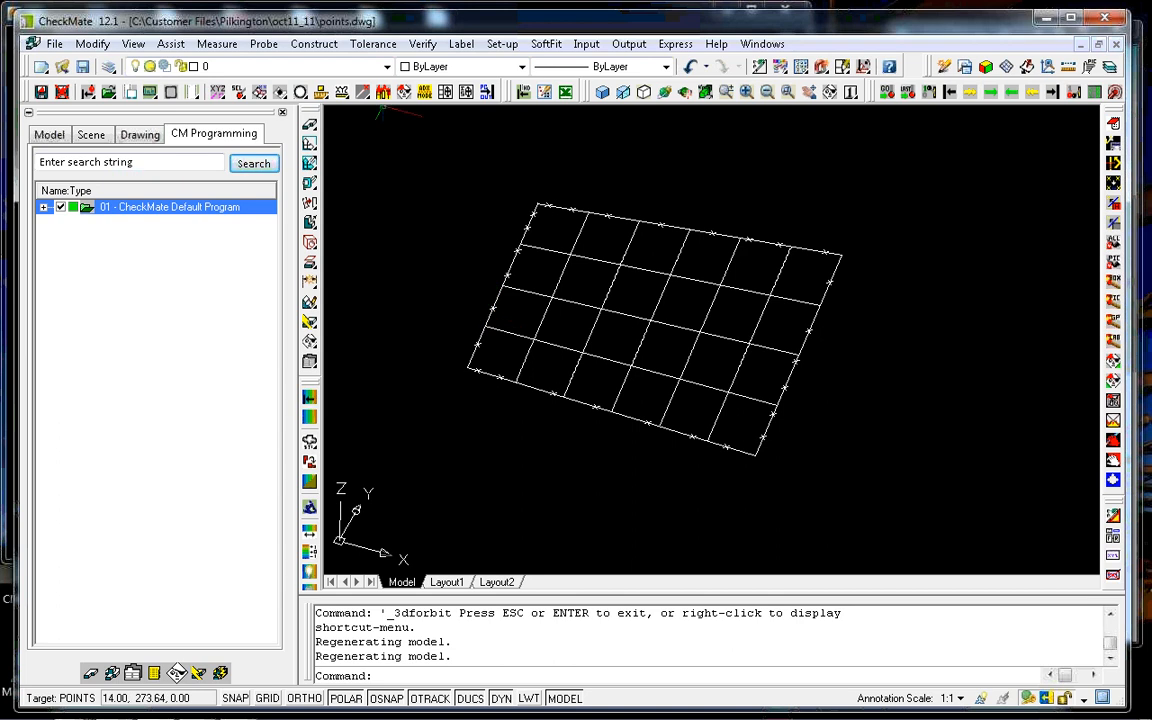
click(383, 92)
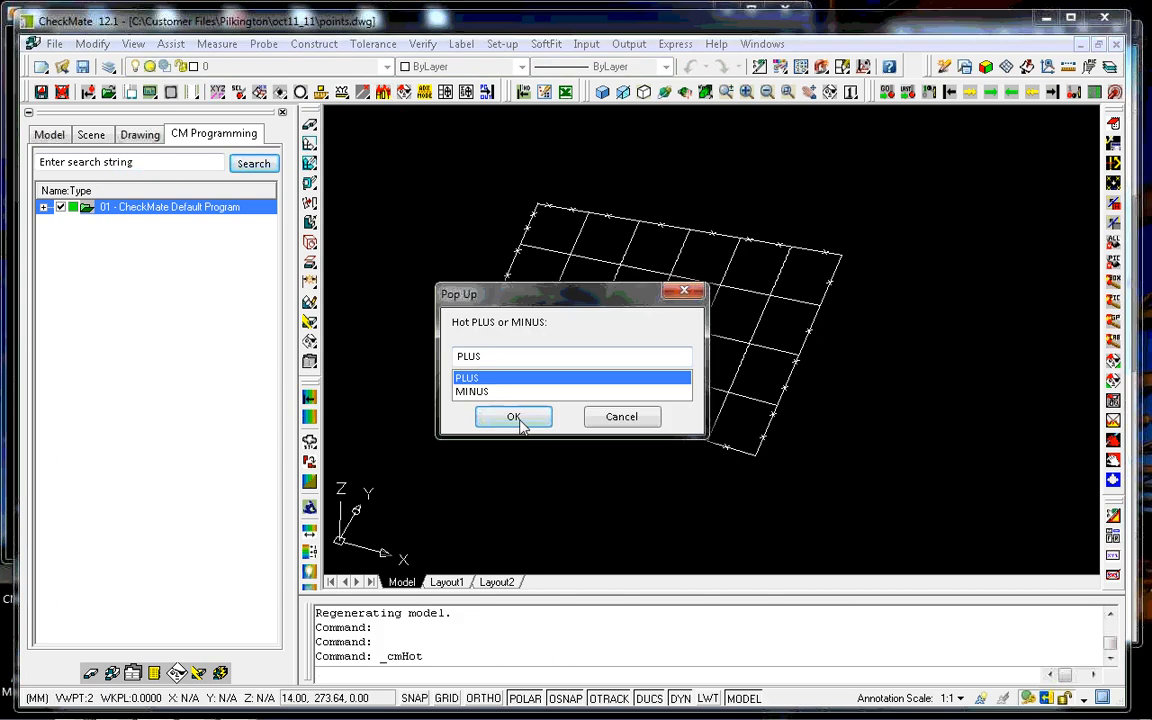
click(514, 418)
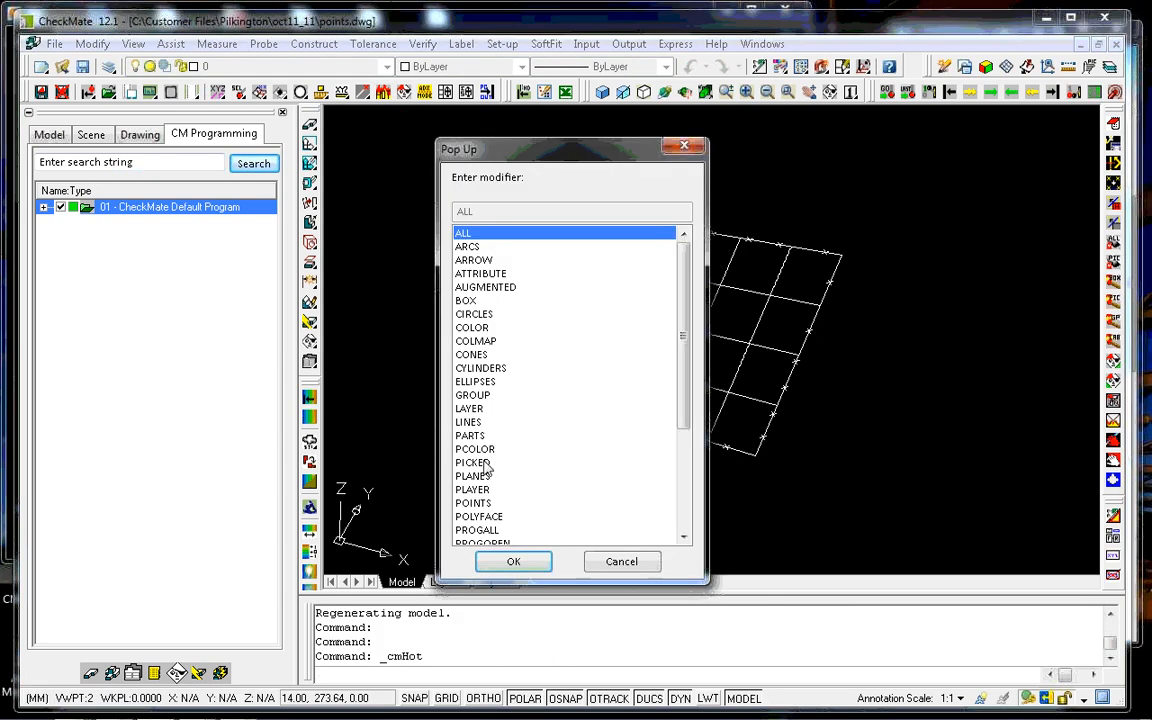
click(477, 504)
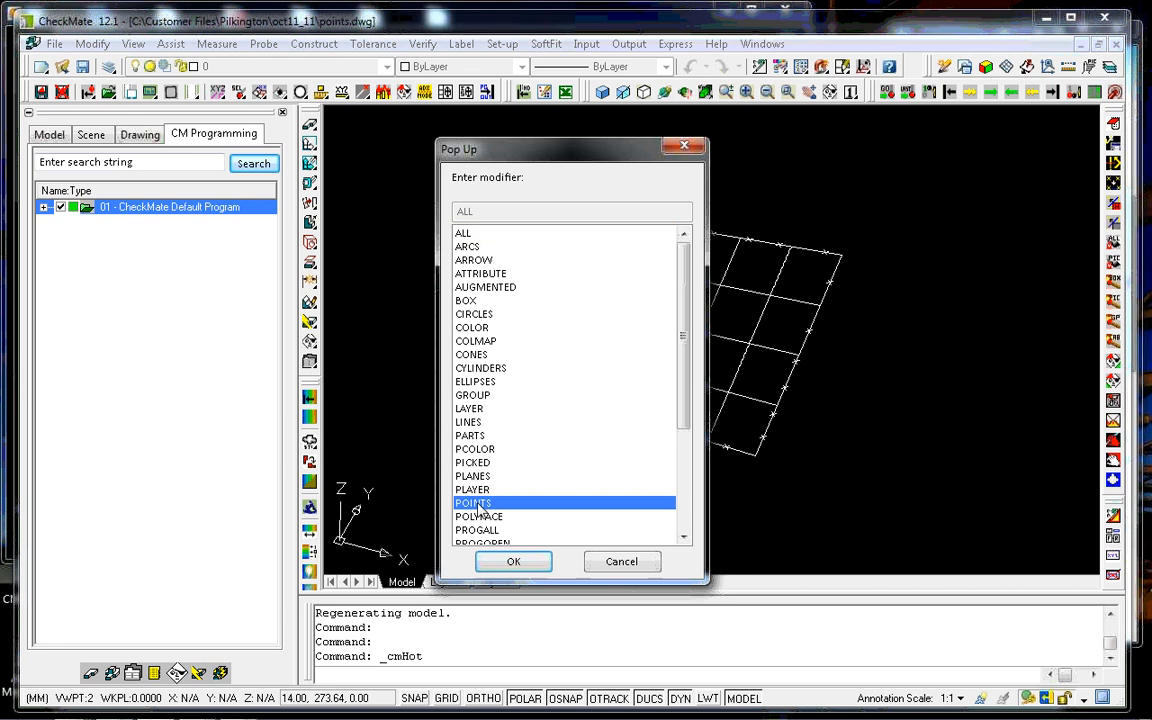
click(513, 561)
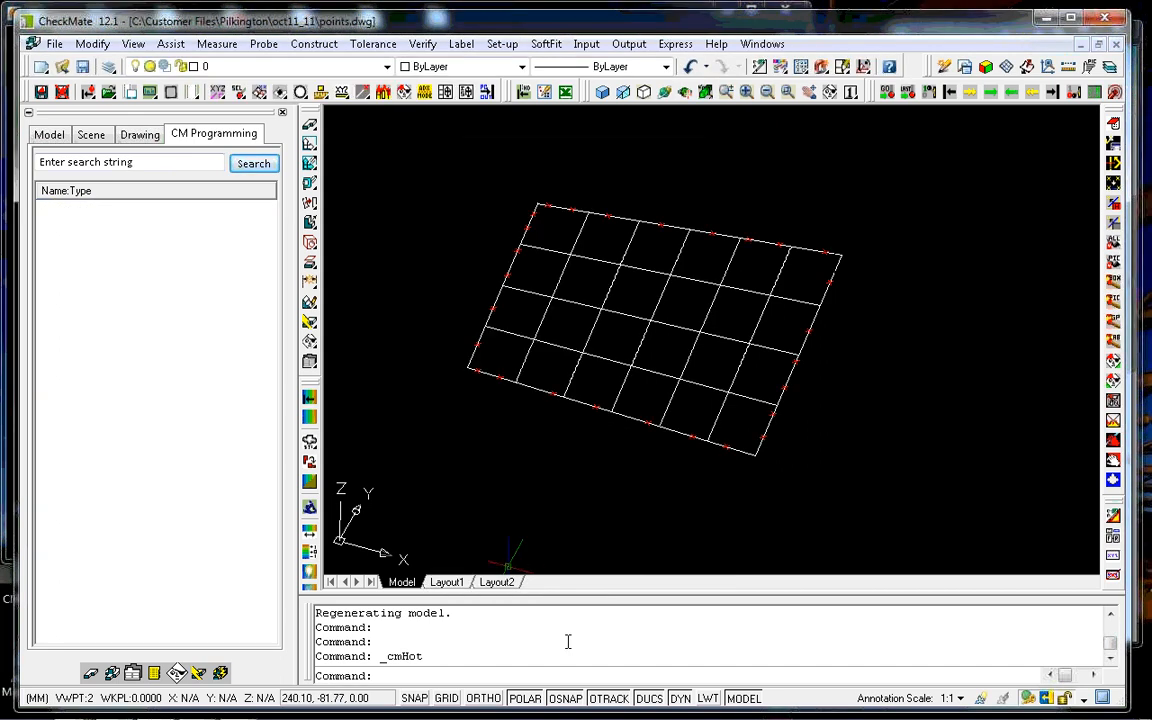
Run the command /#sfta,meas,mast,prog on the hot points to generate their trim measurements in the default program.
text(/#)
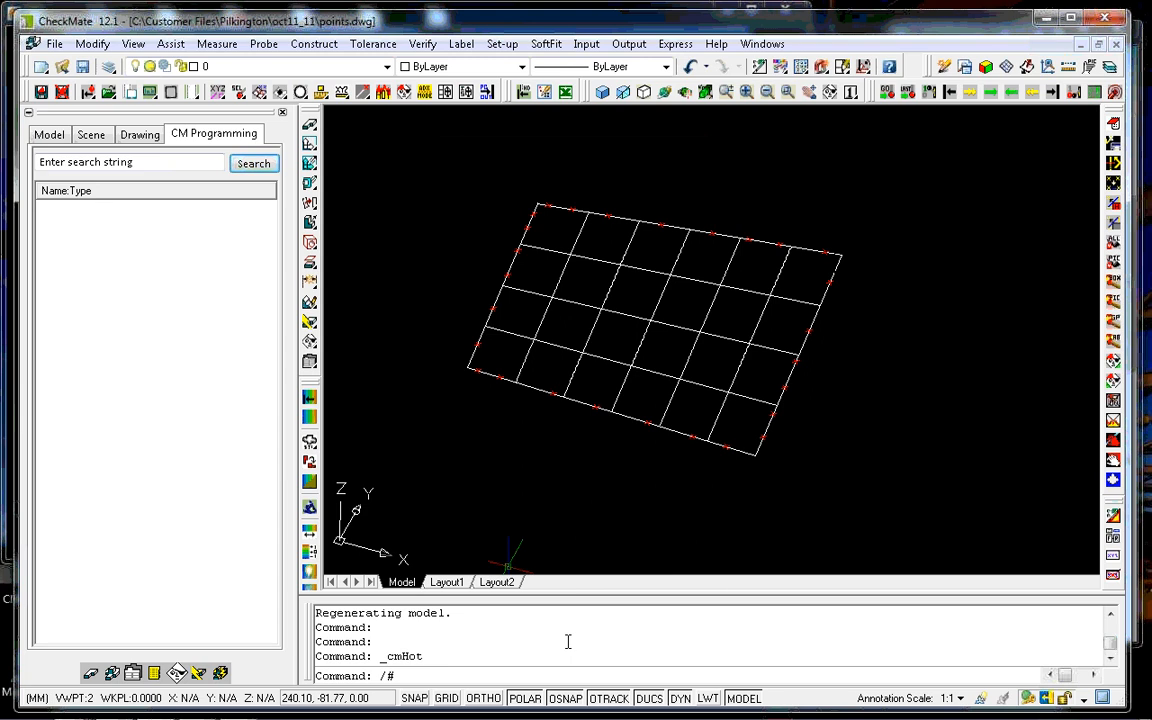
text(sfta,meas,mast,prog)
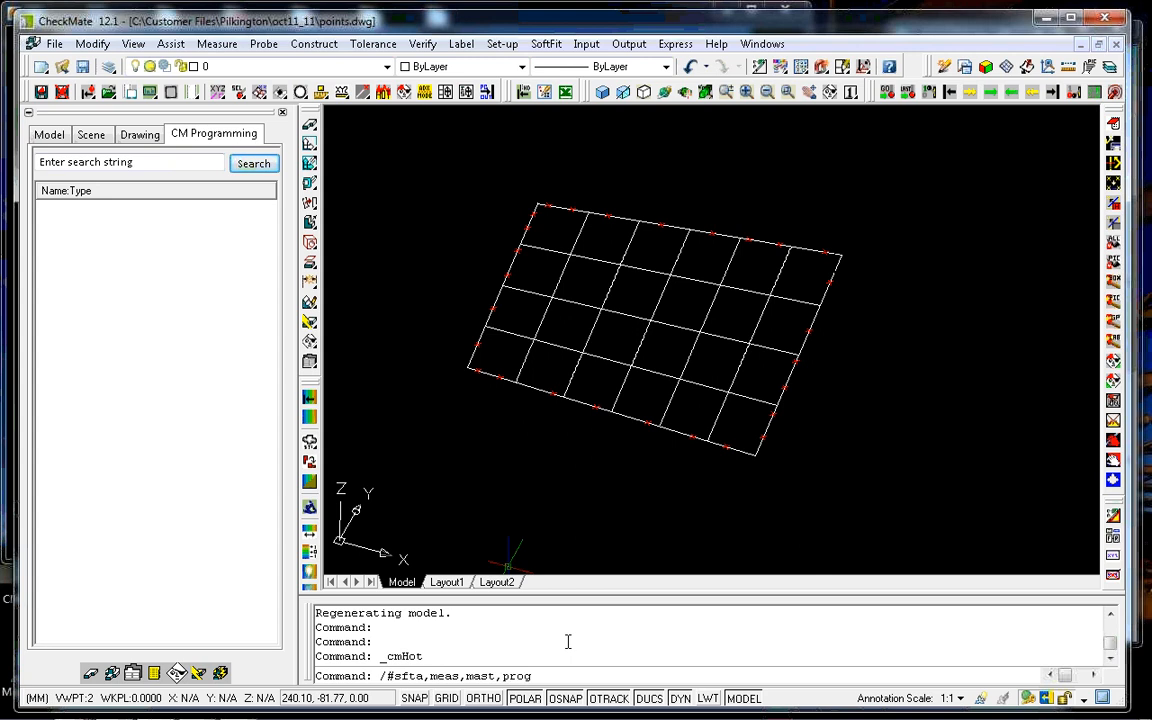
key(Return)
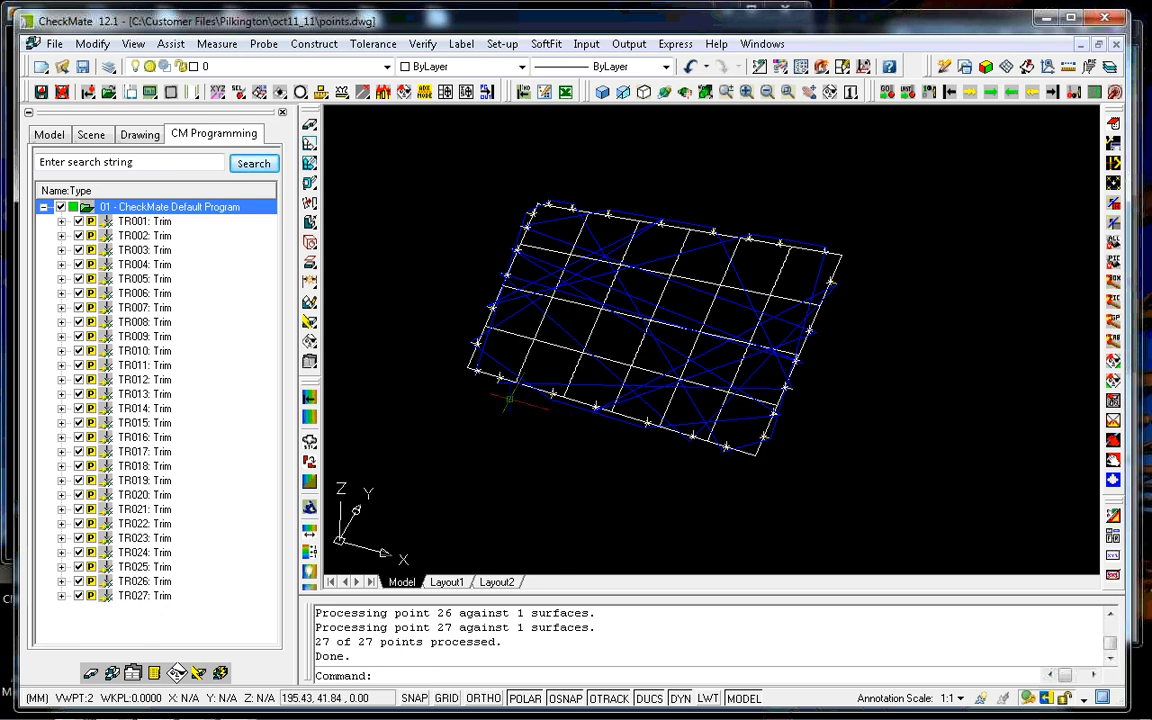
Undo the point programming and the hot selection, and collapse the CheckMate Default Program tree.
middle_drag(569, 387, 617, 406)
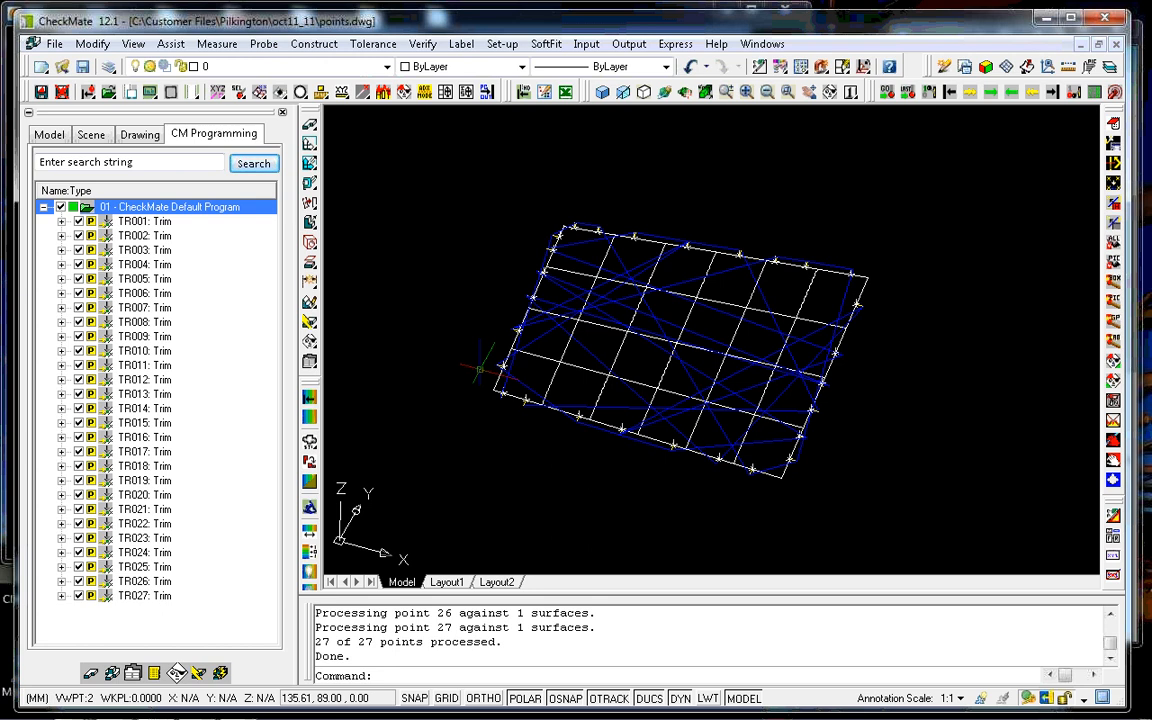
click(690, 68)
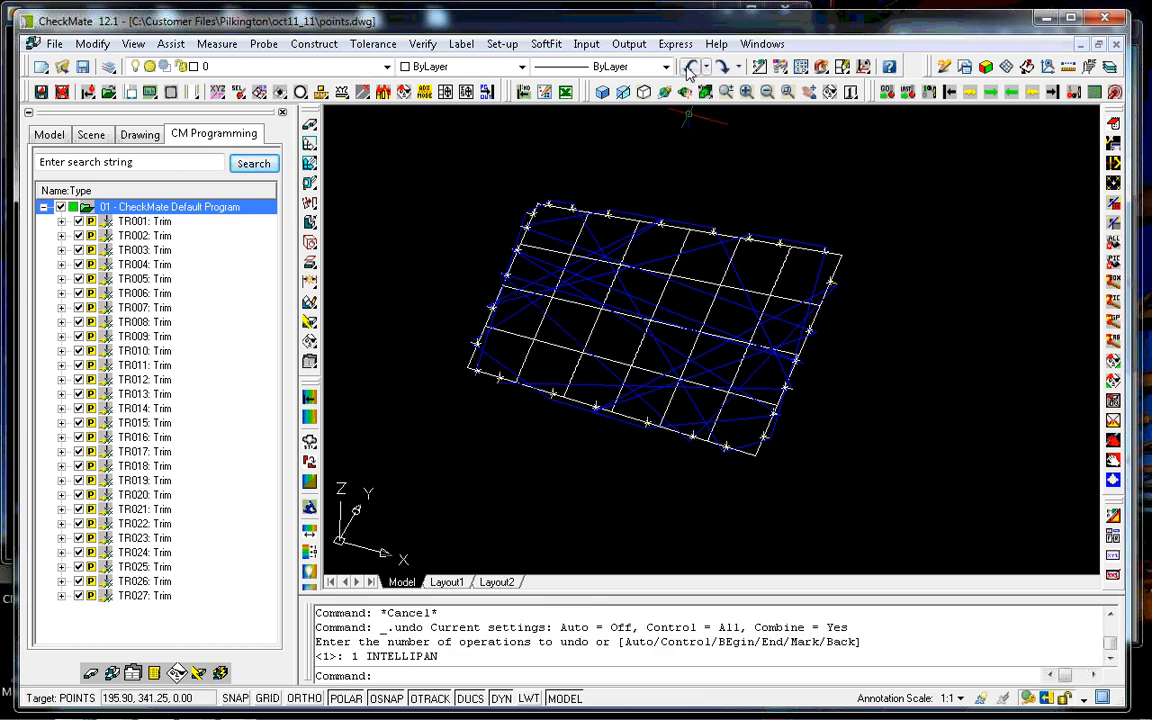
click(690, 67)
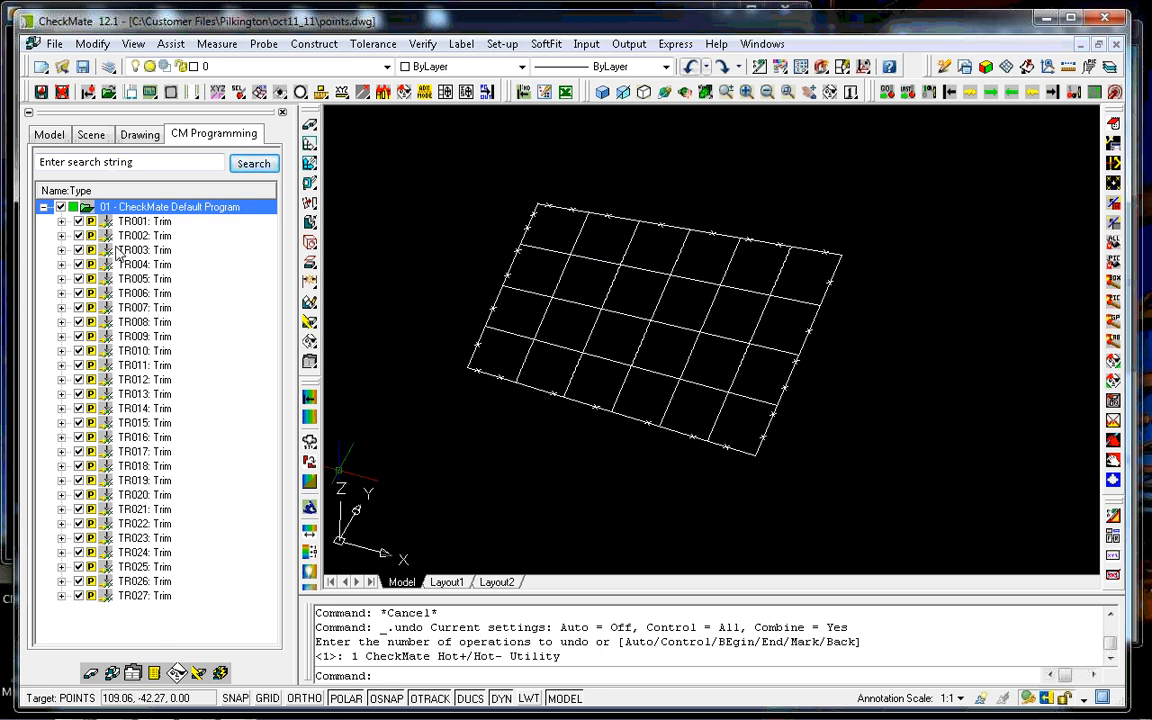
click(43, 206)
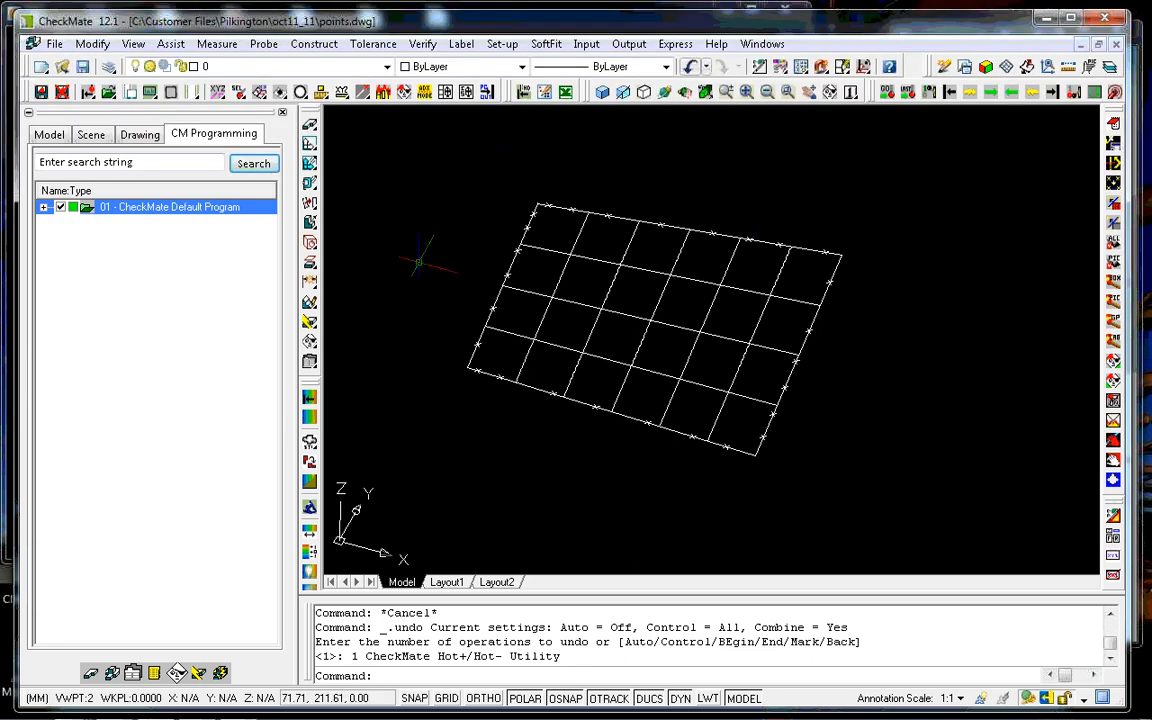
middle_drag(487, 230, 514, 258)
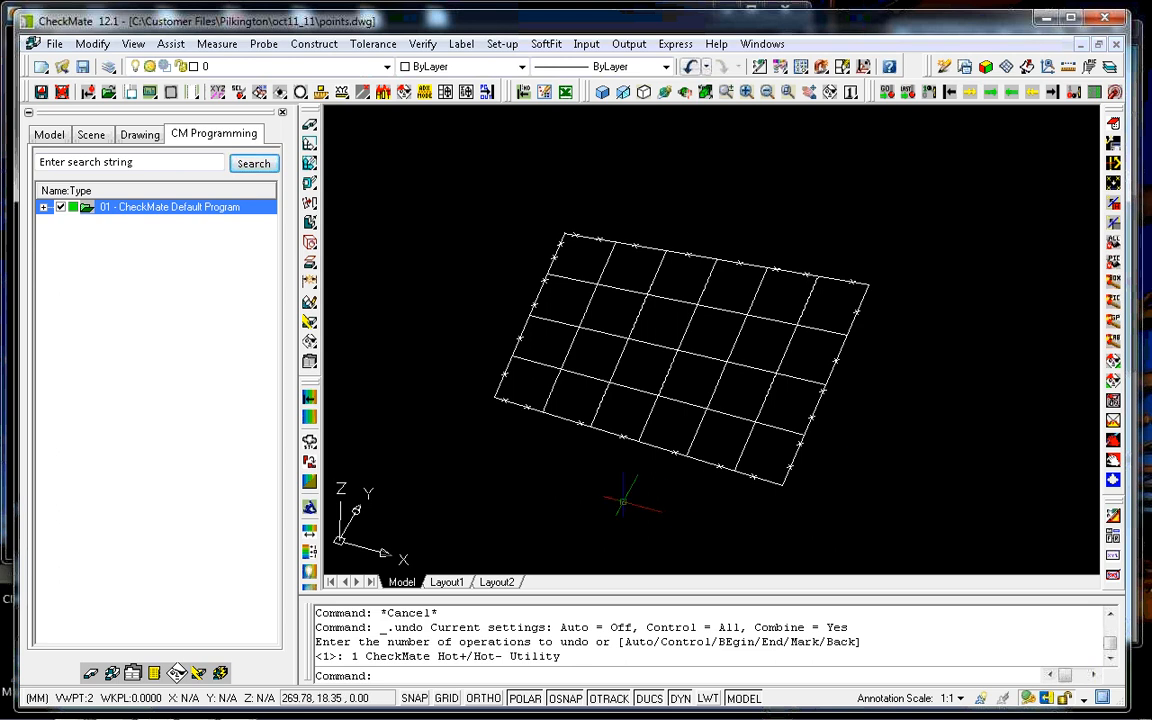
click(134, 44)
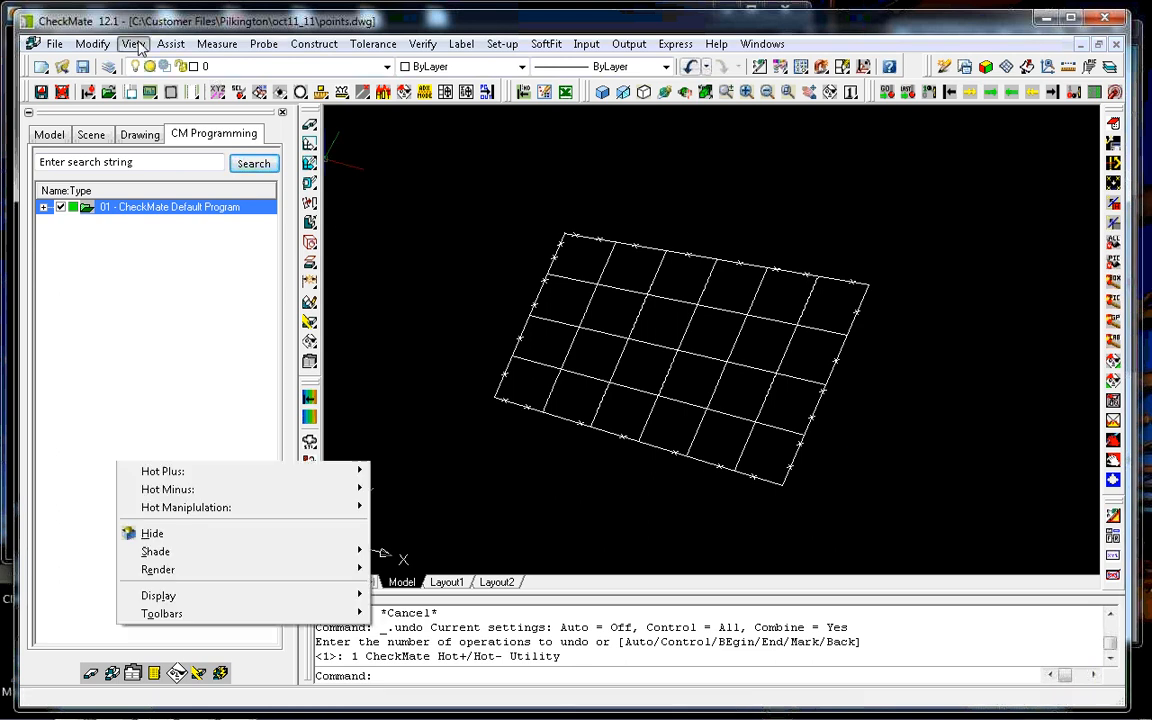
mouse_move(218, 358)
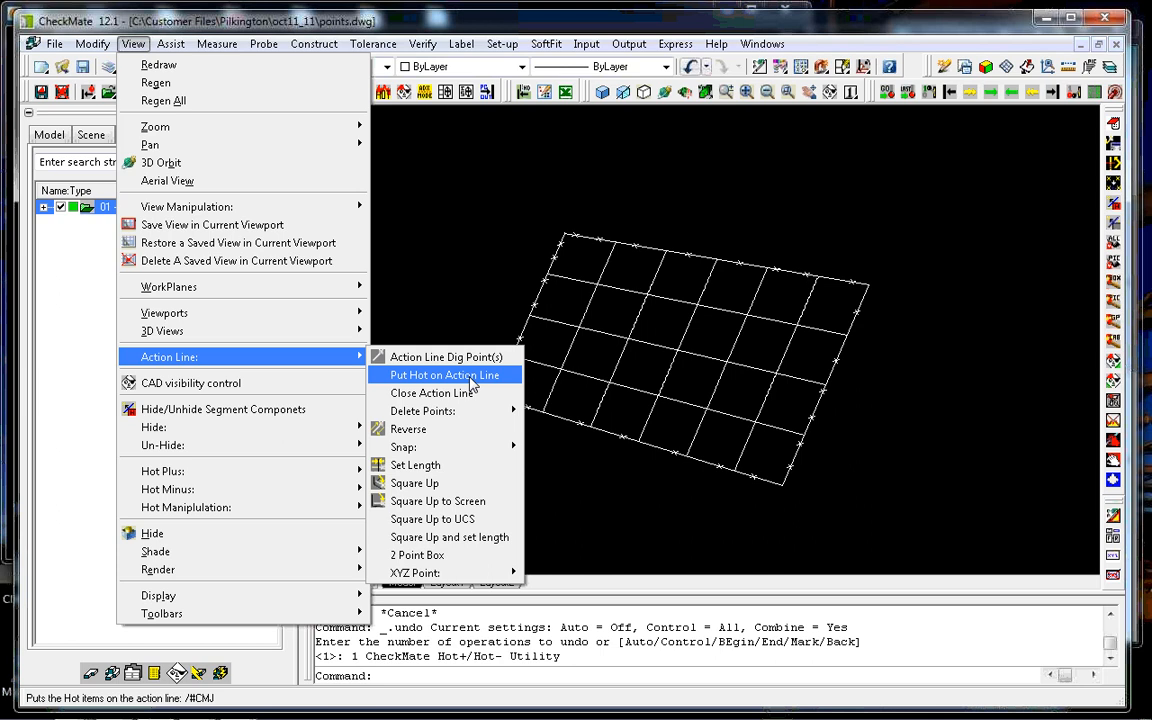
click(451, 377)
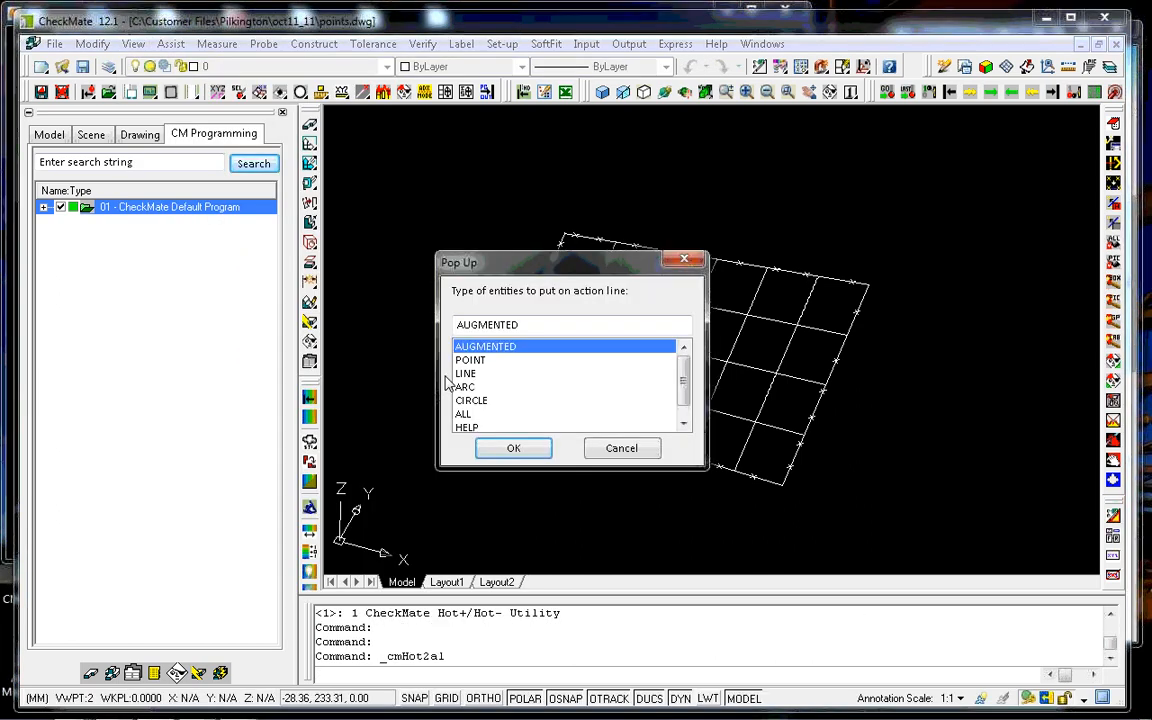
click(477, 361)
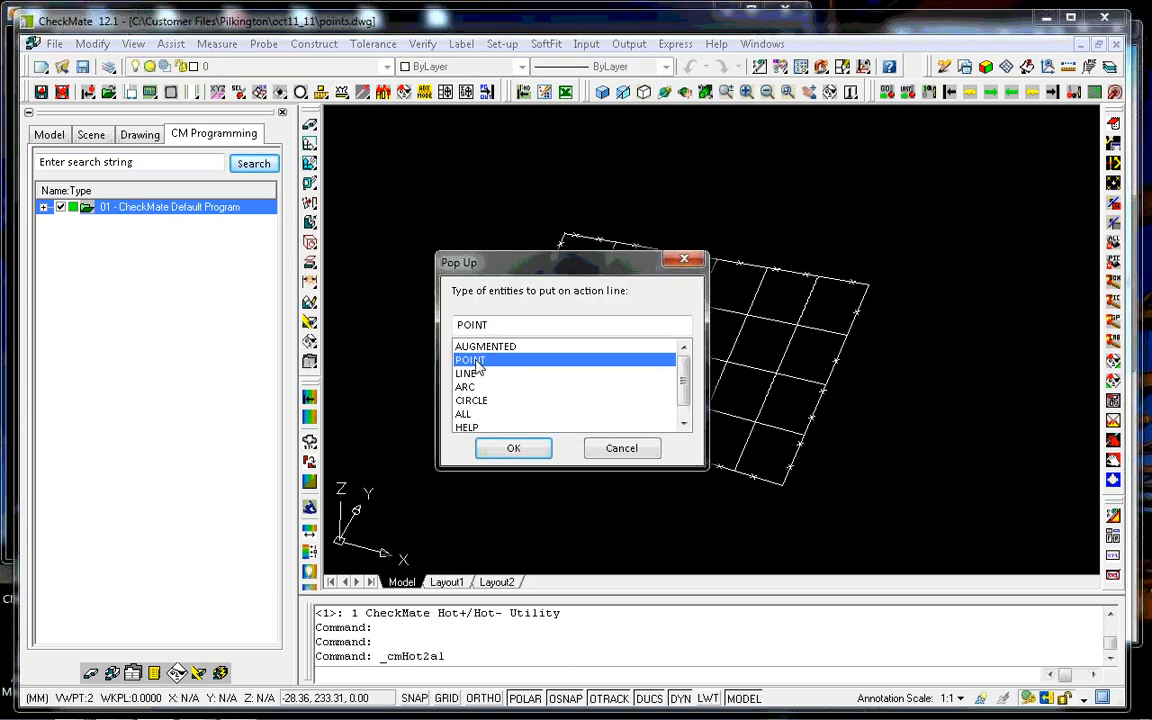
click(490, 449)
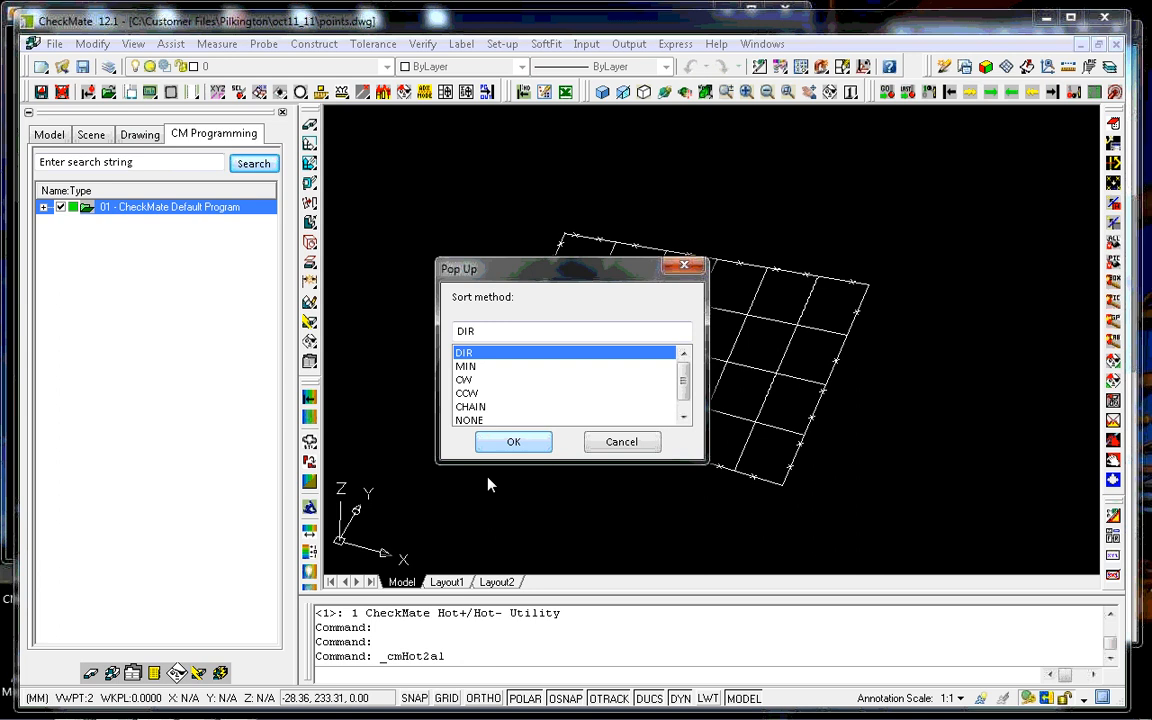
click(472, 367)
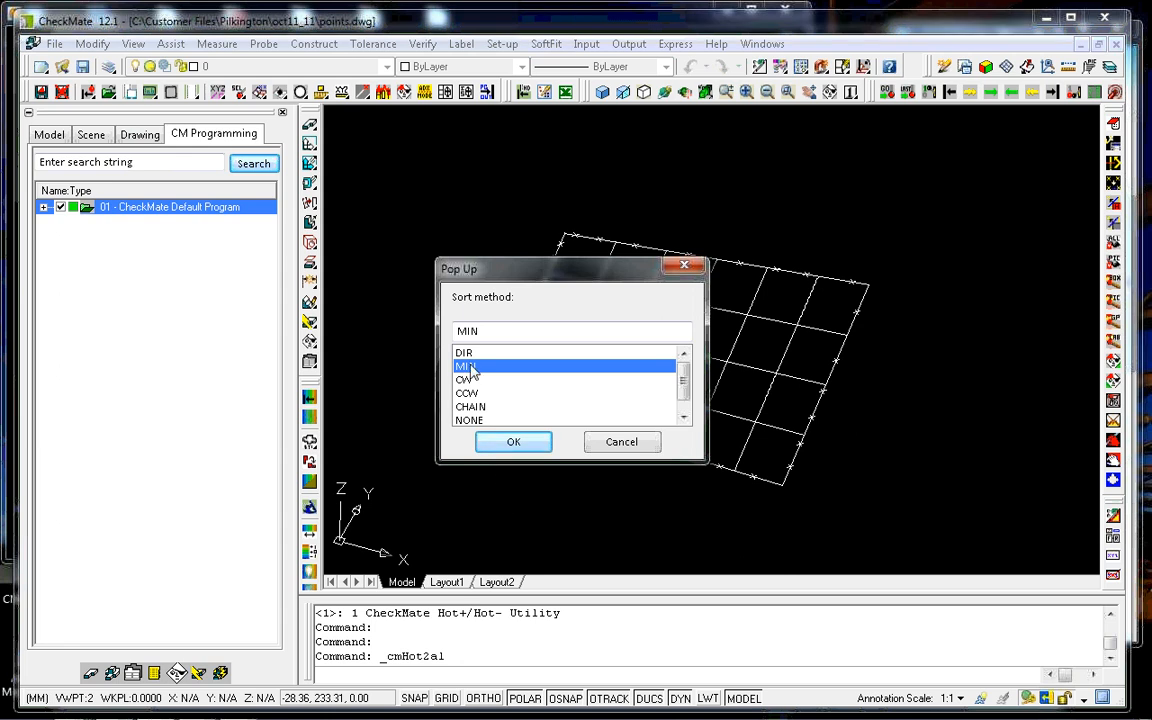
click(510, 446)
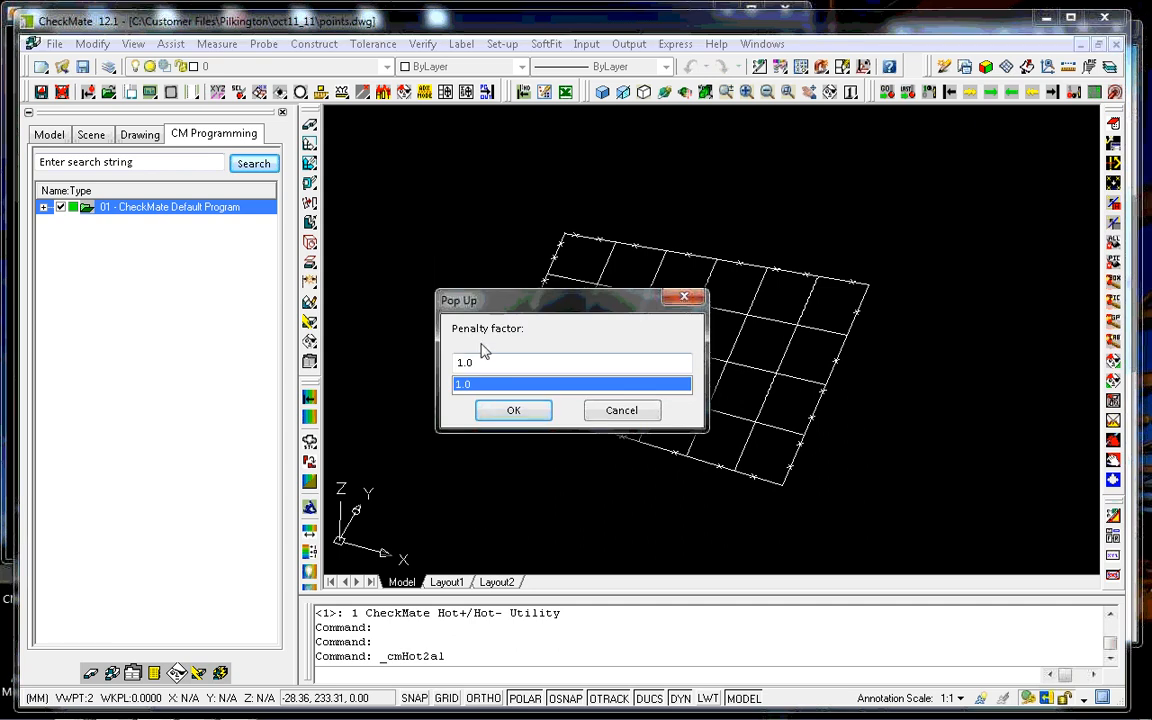
click(514, 412)
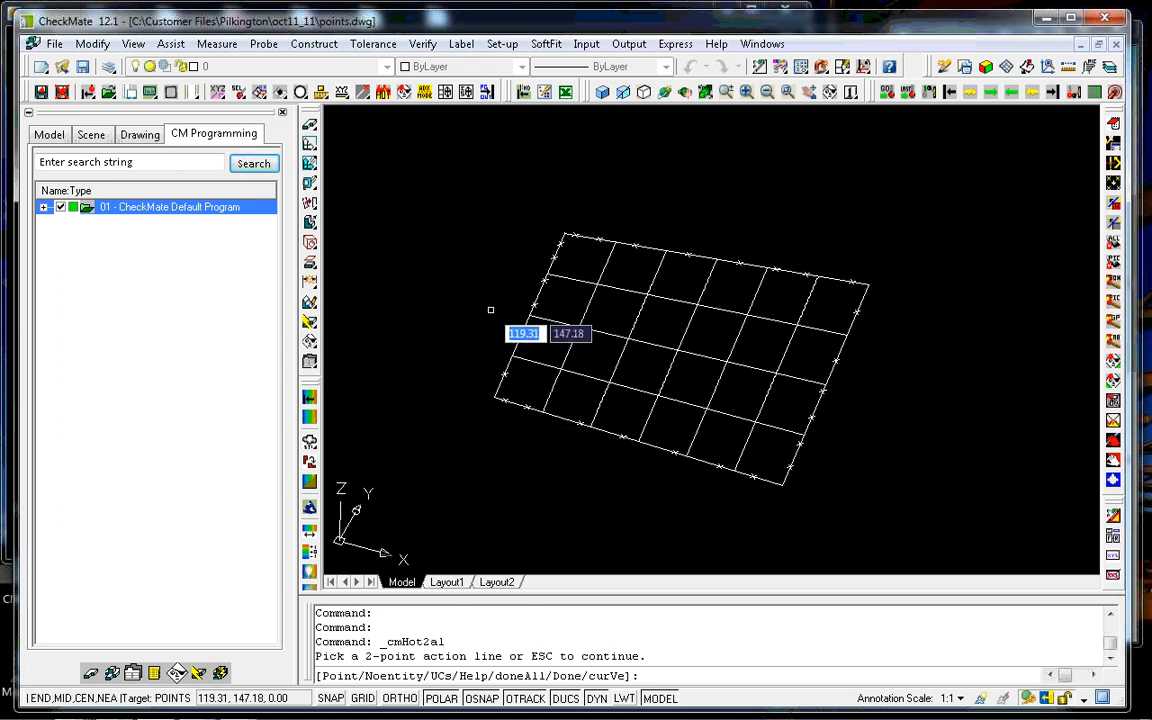
scroll(540, 252, up, 3)
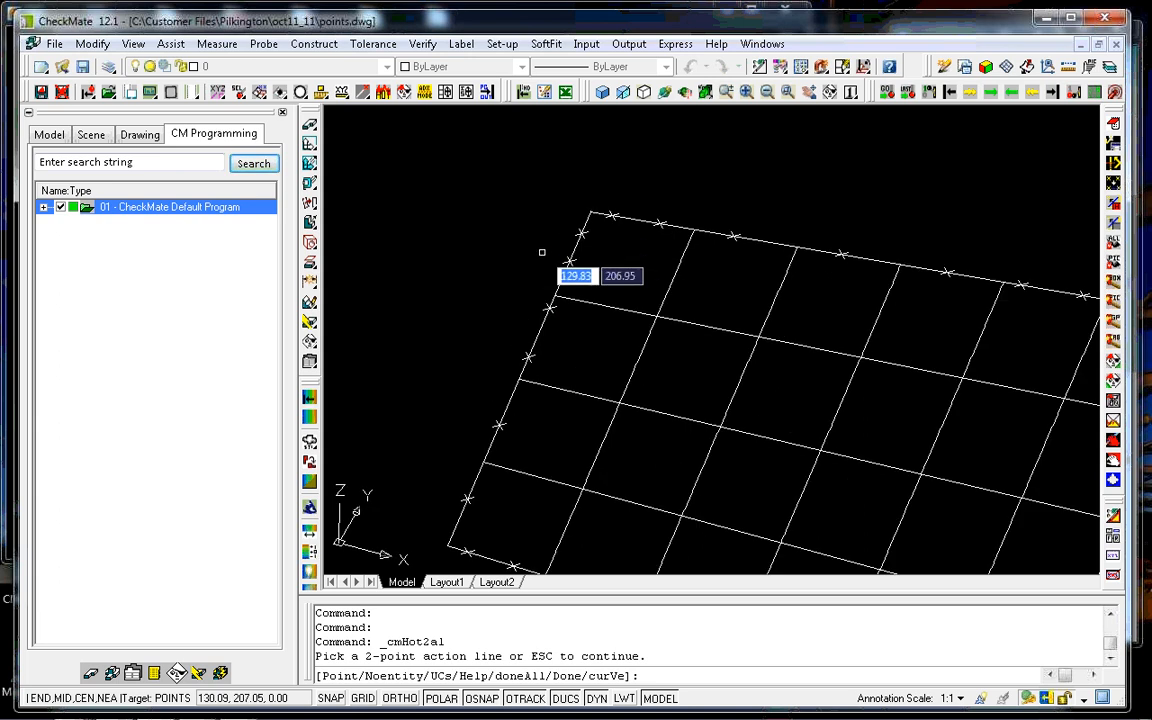
scroll(565, 259, up, 4)
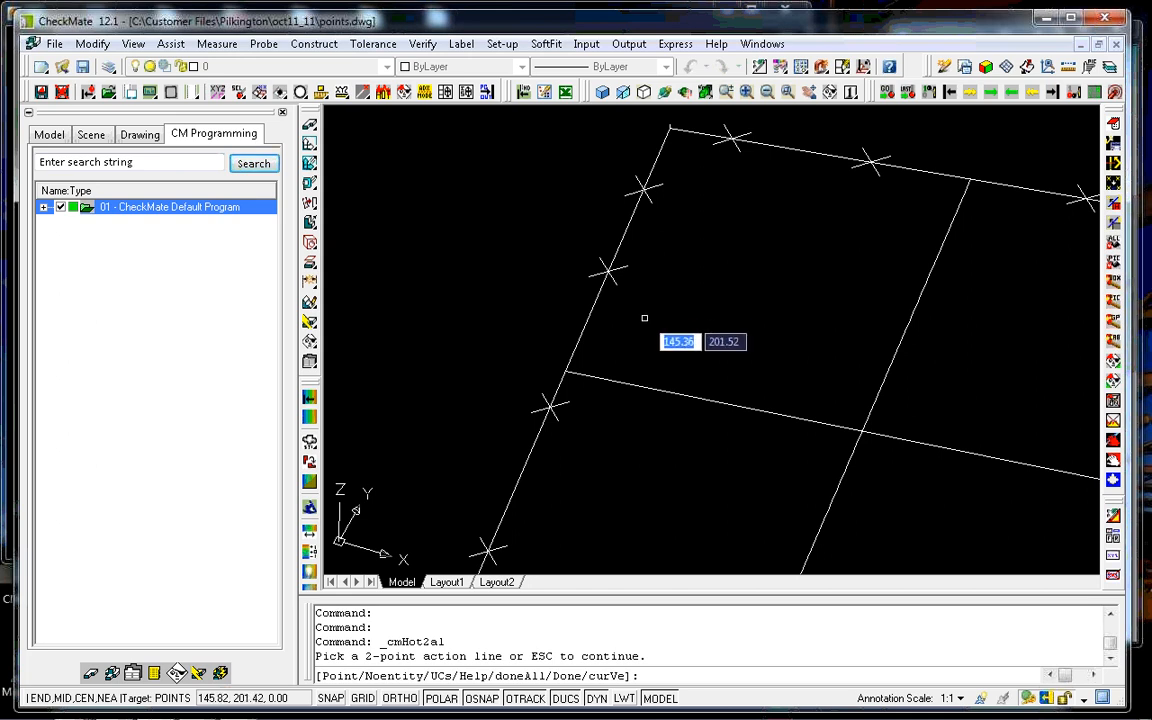
key(Escape)
scroll(674, 350, down, 3)
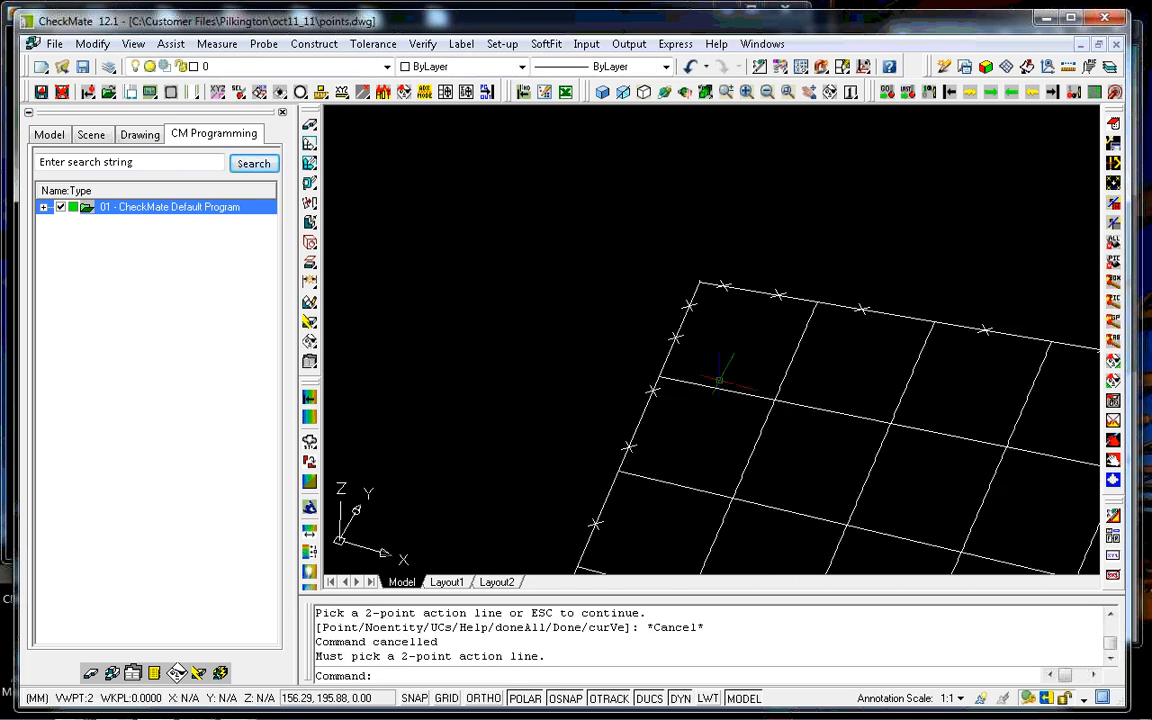
scroll(808, 418, down, 4)
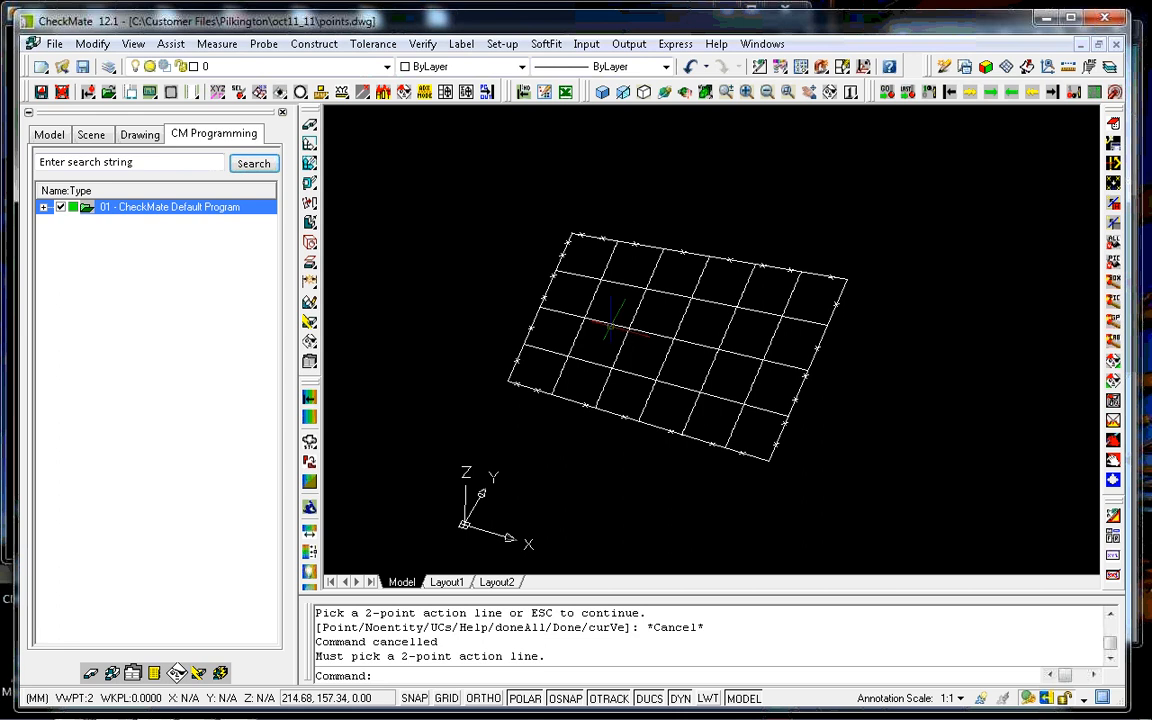
Make all points around the surface grid hot using PLUS with the POINTS modifier.
click(343, 91)
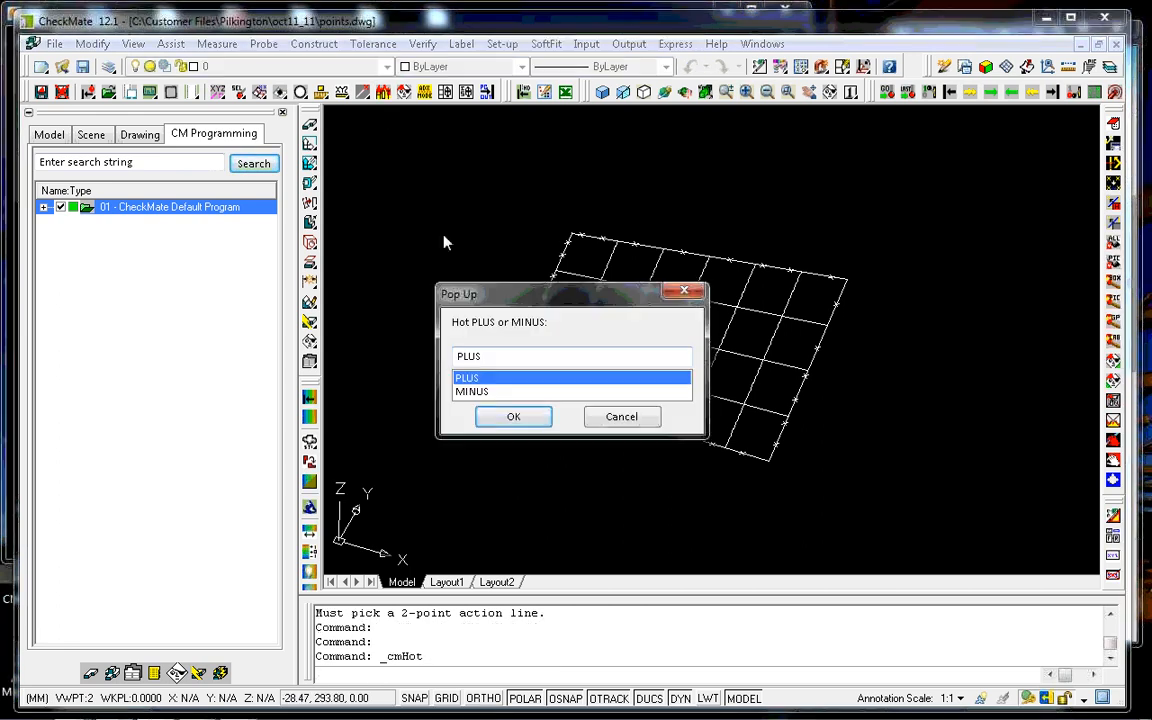
click(516, 417)
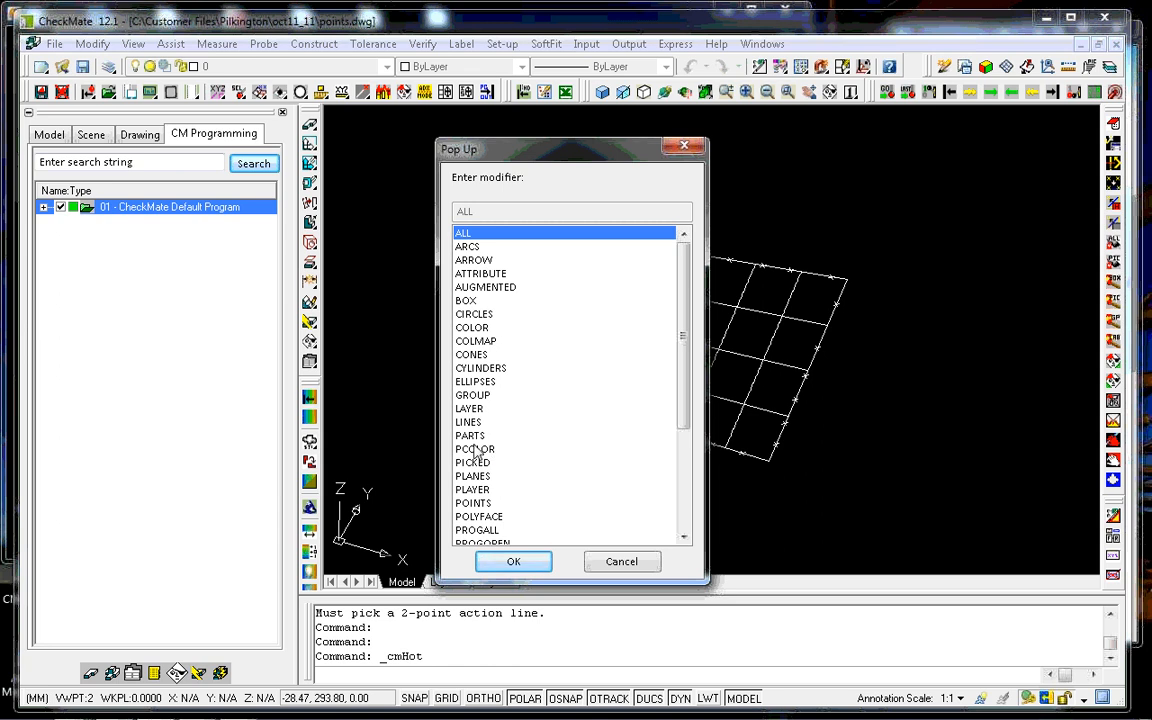
click(478, 503)
click(513, 561)
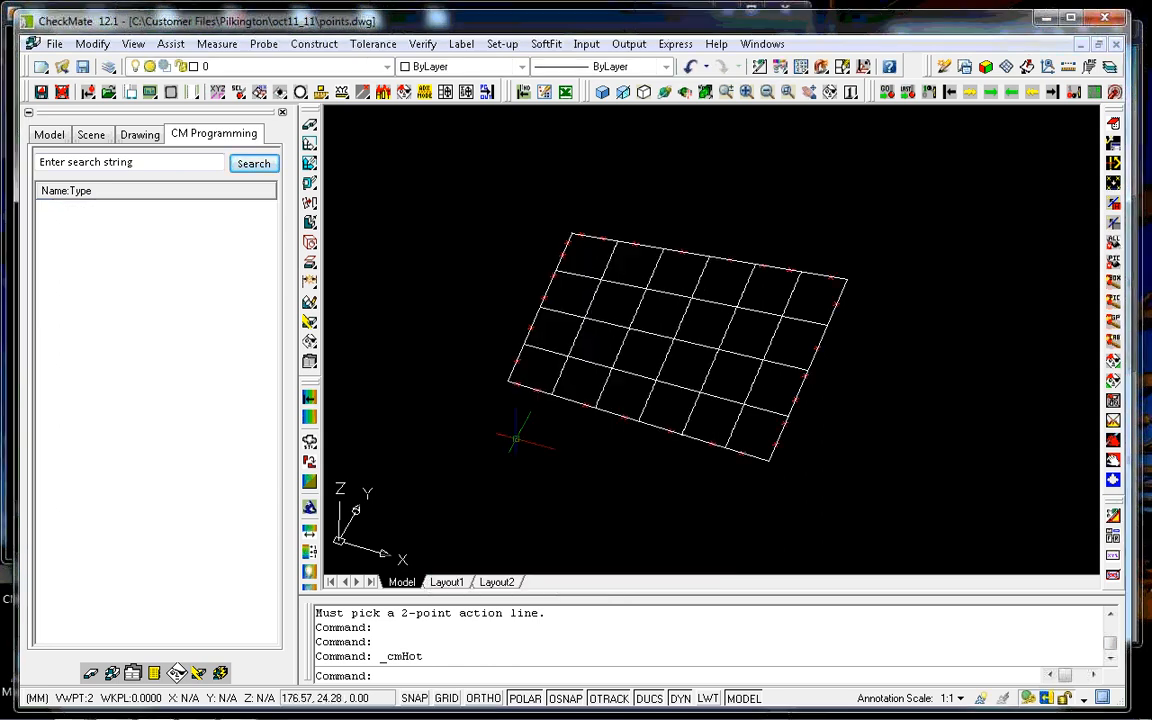
Start putting the hot entities on an action line, with POINT as the entity type and MIN as the sort method.
click(134, 44)
mouse_move(238, 362)
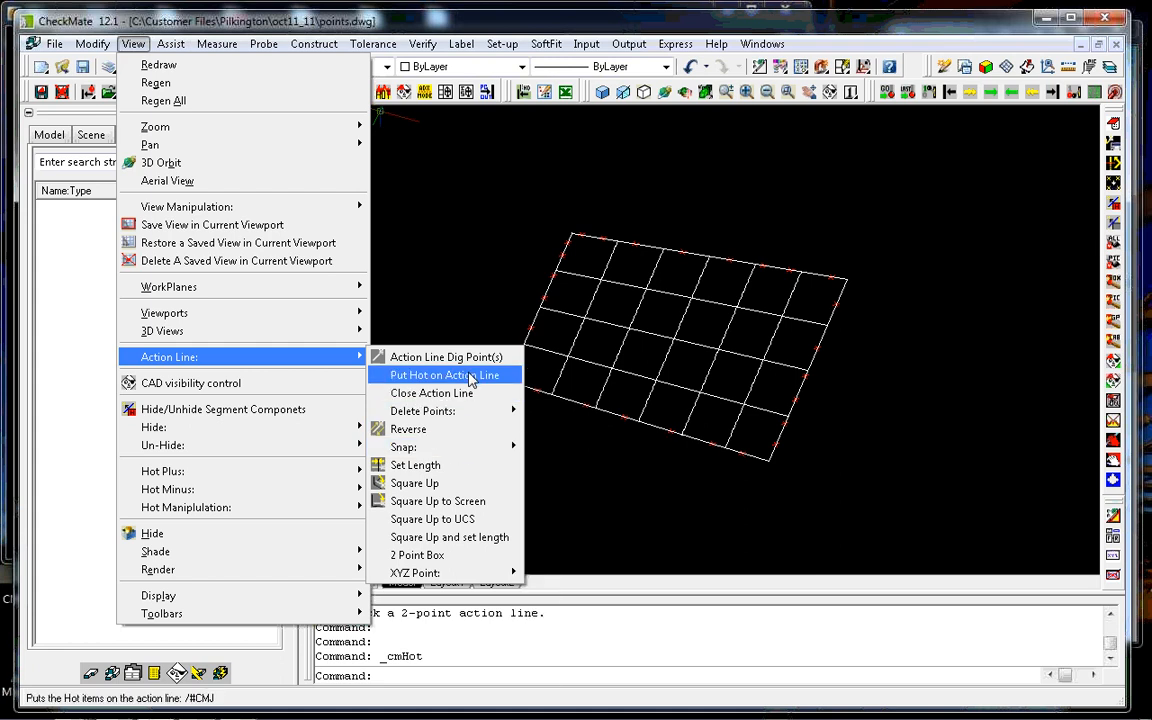
click(470, 376)
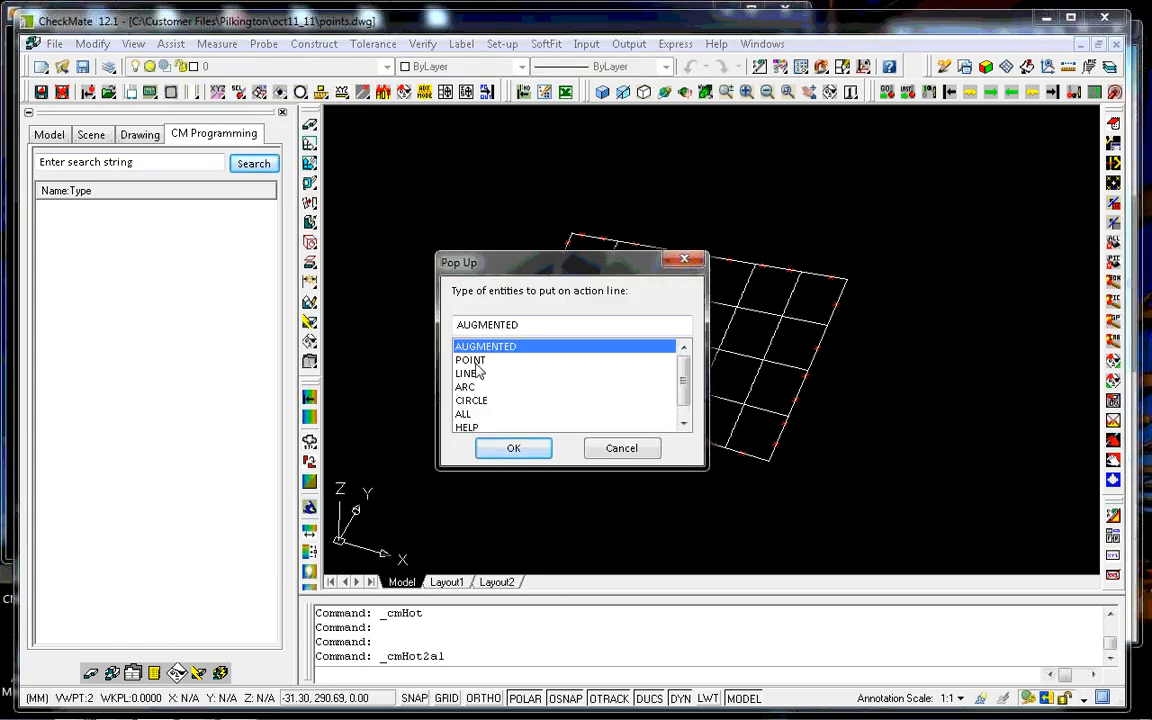
key(Down)
click(497, 450)
click(497, 450)
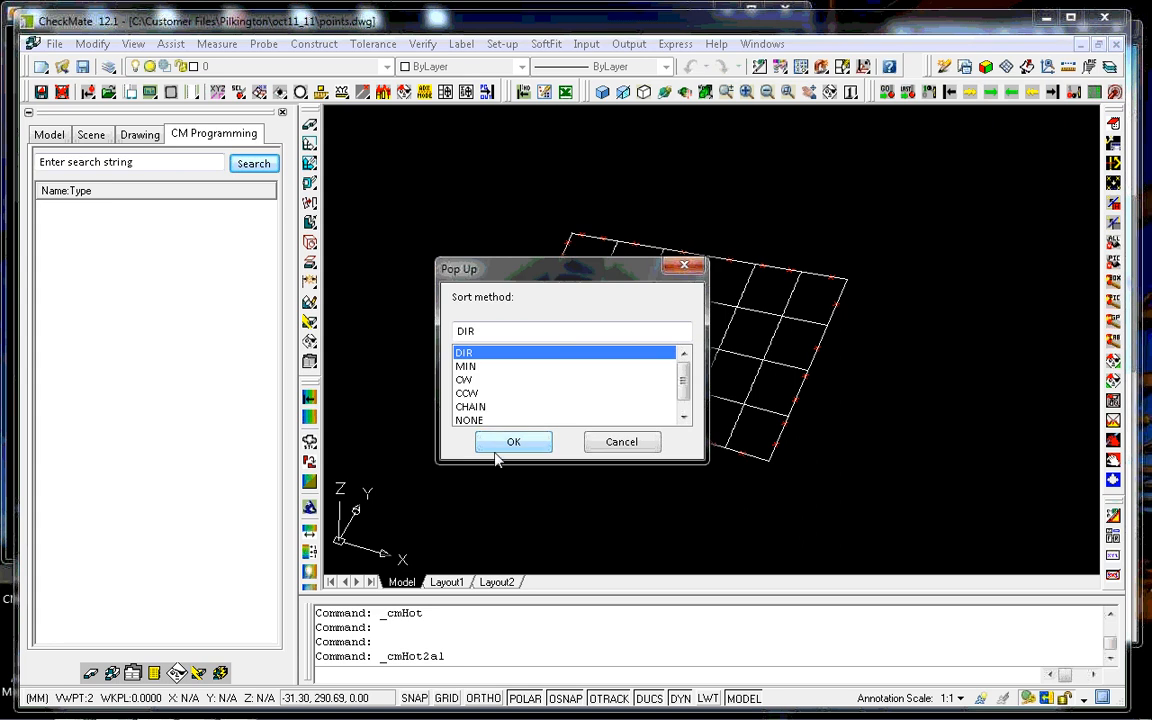
key(Down)
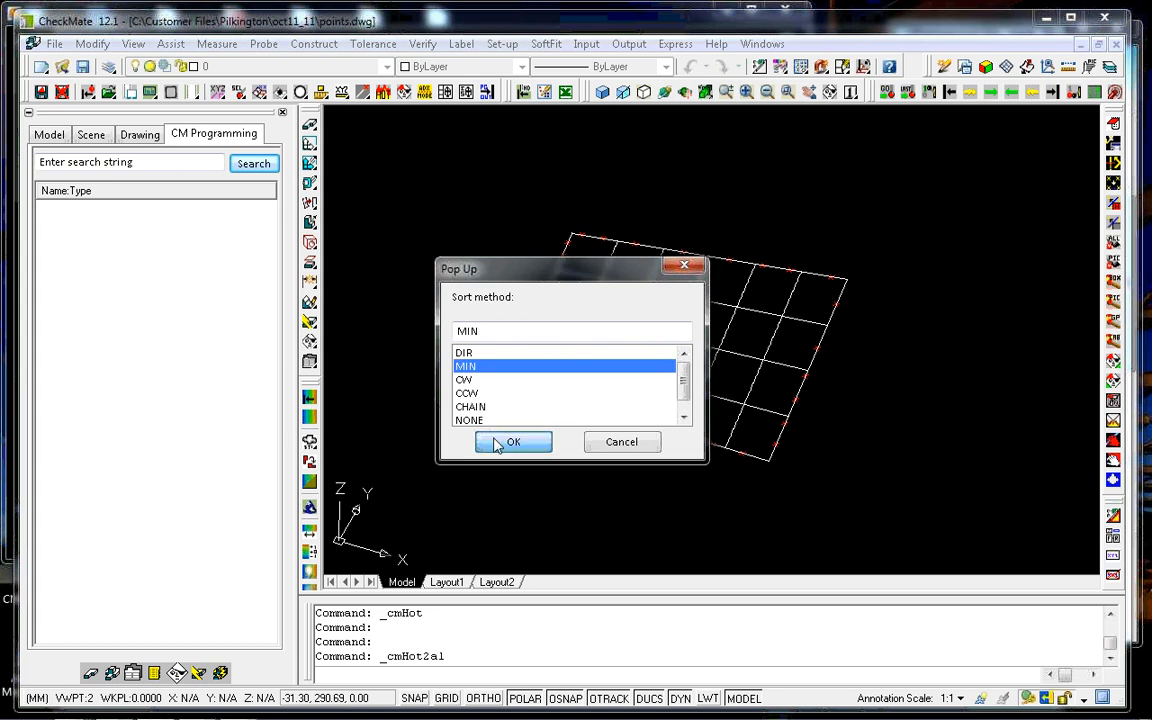
click(500, 442)
click(512, 414)
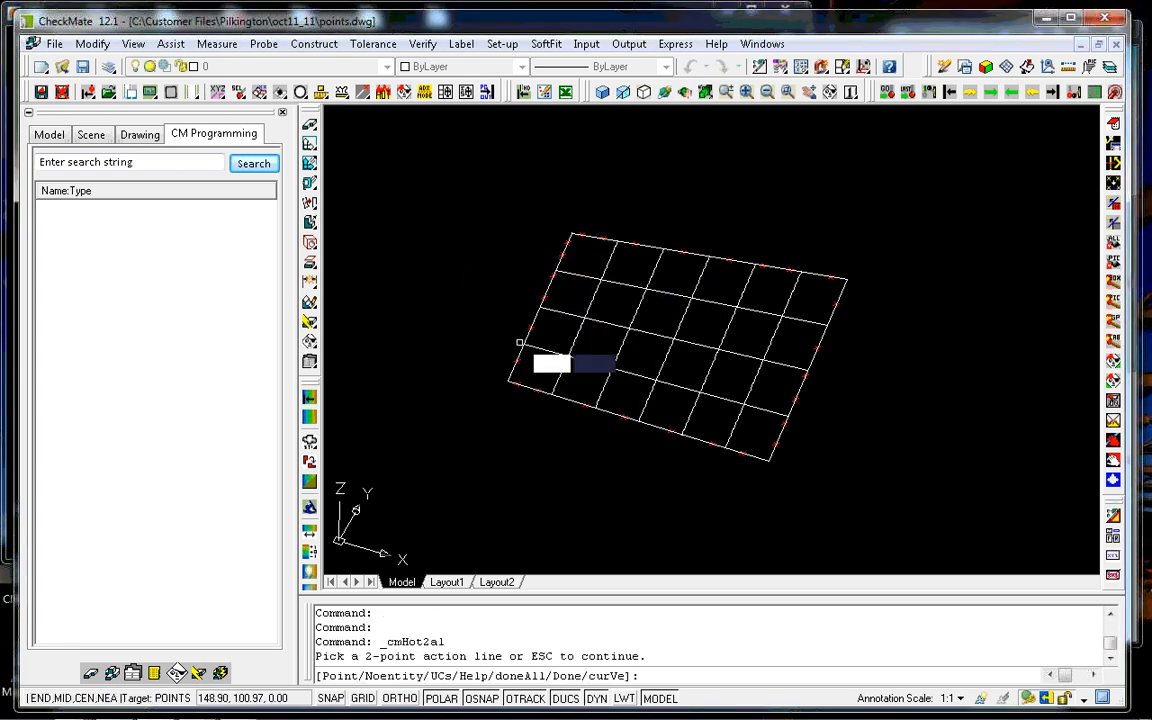
Define the 2-point starting action line from the second to the first point below the grid's upper-left corner, and finish the sort.
scroll(550, 280, up, 5)
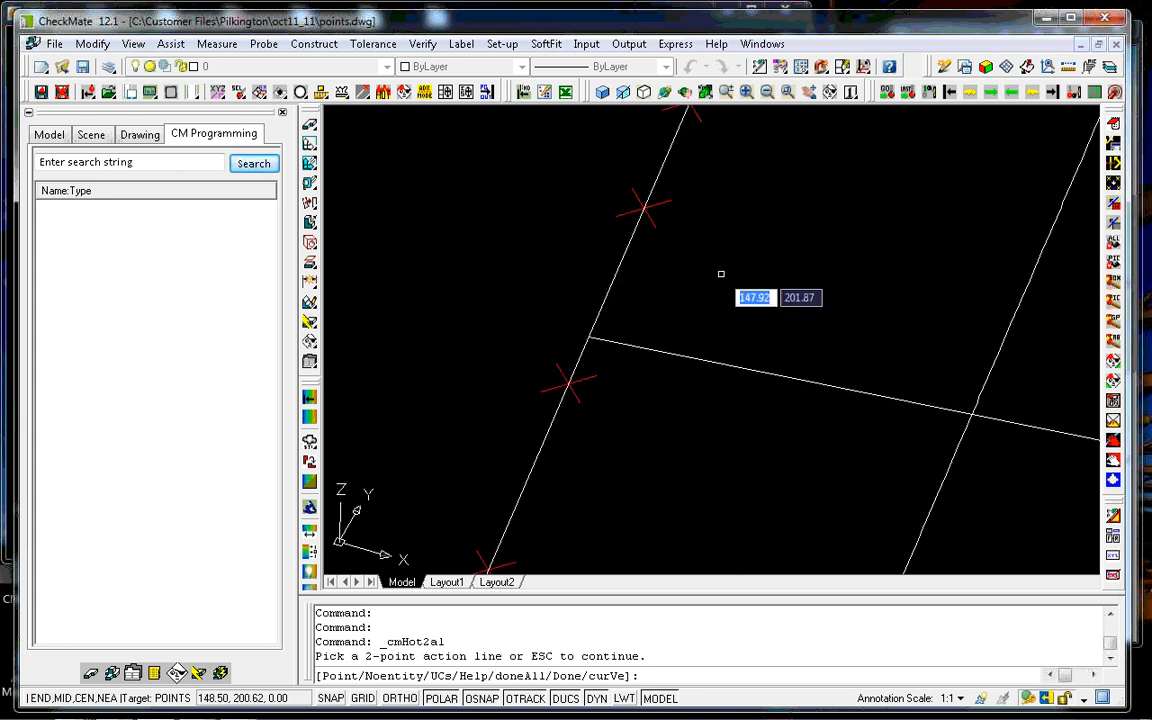
scroll(681, 337, down, 4)
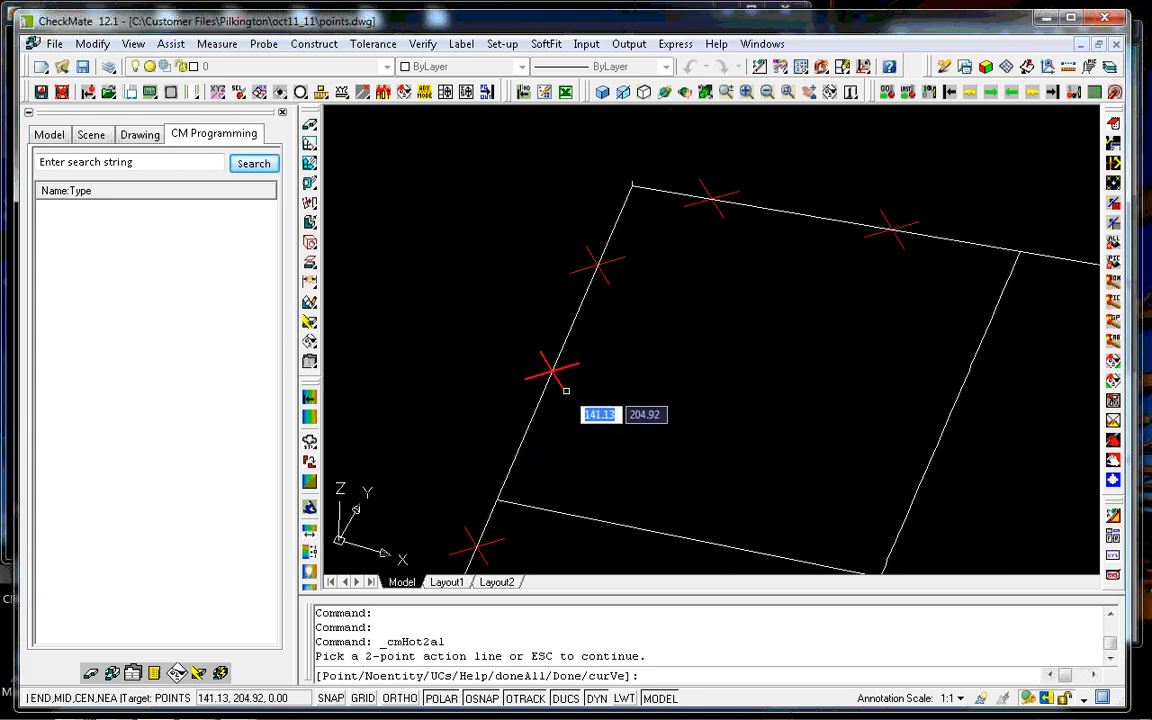
click(562, 390)
click(562, 390)
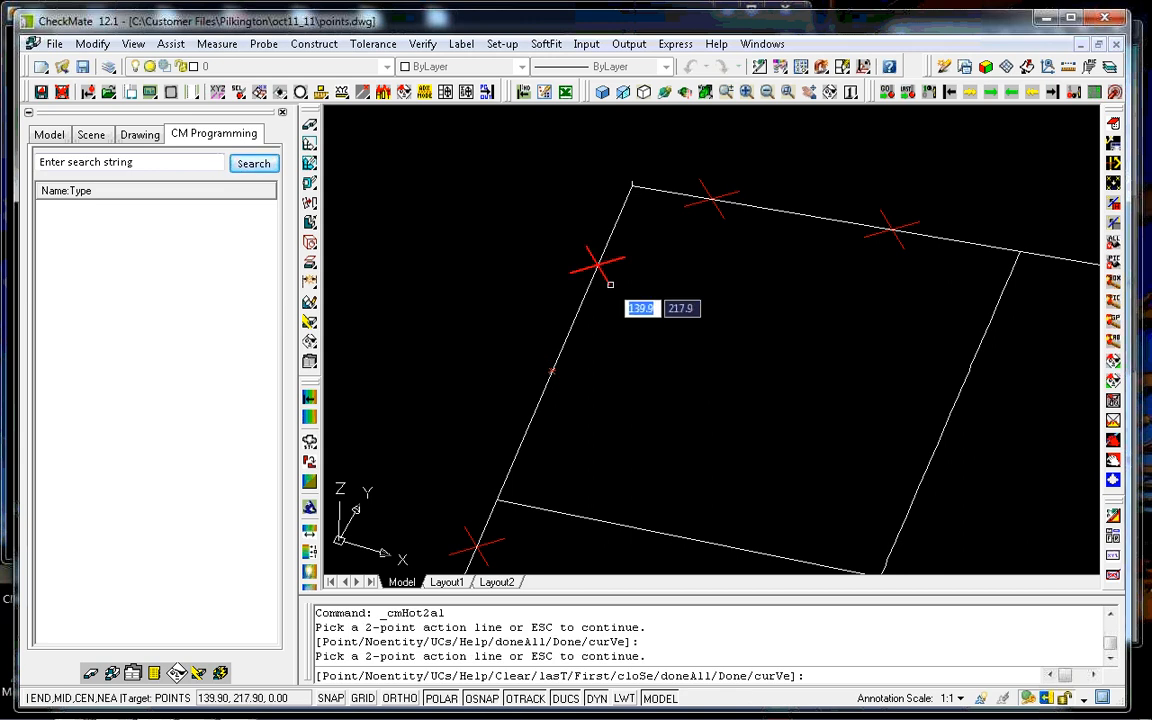
click(610, 284)
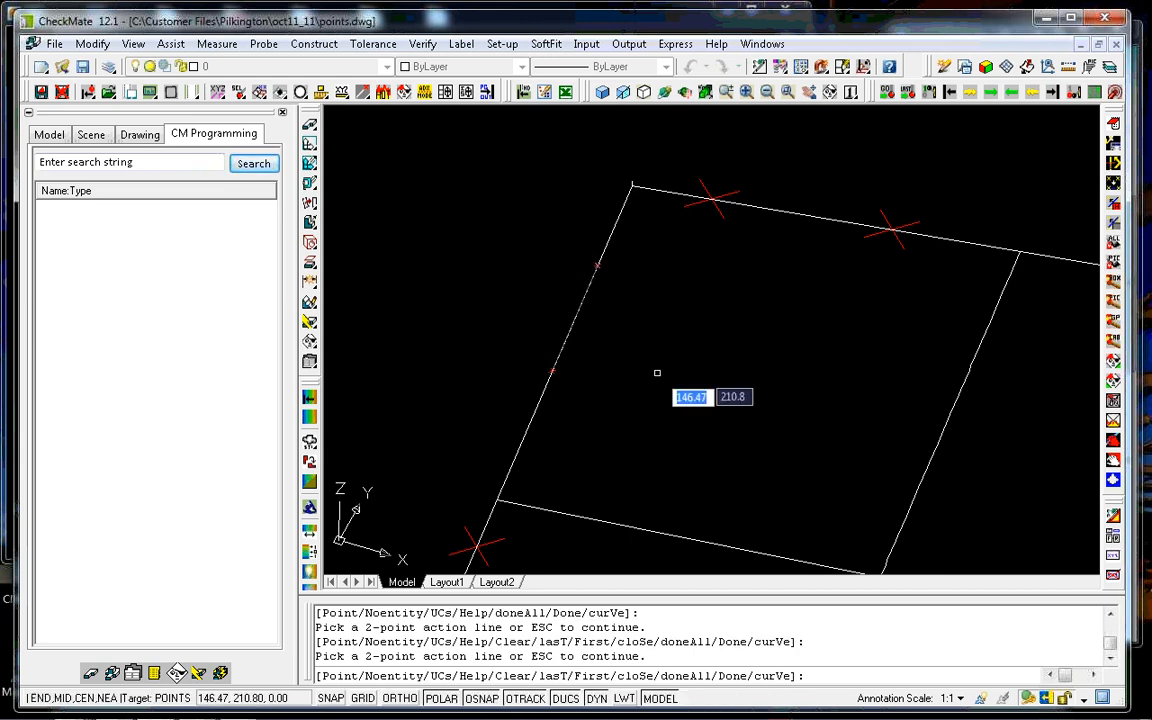
scroll(690, 400, down, 2)
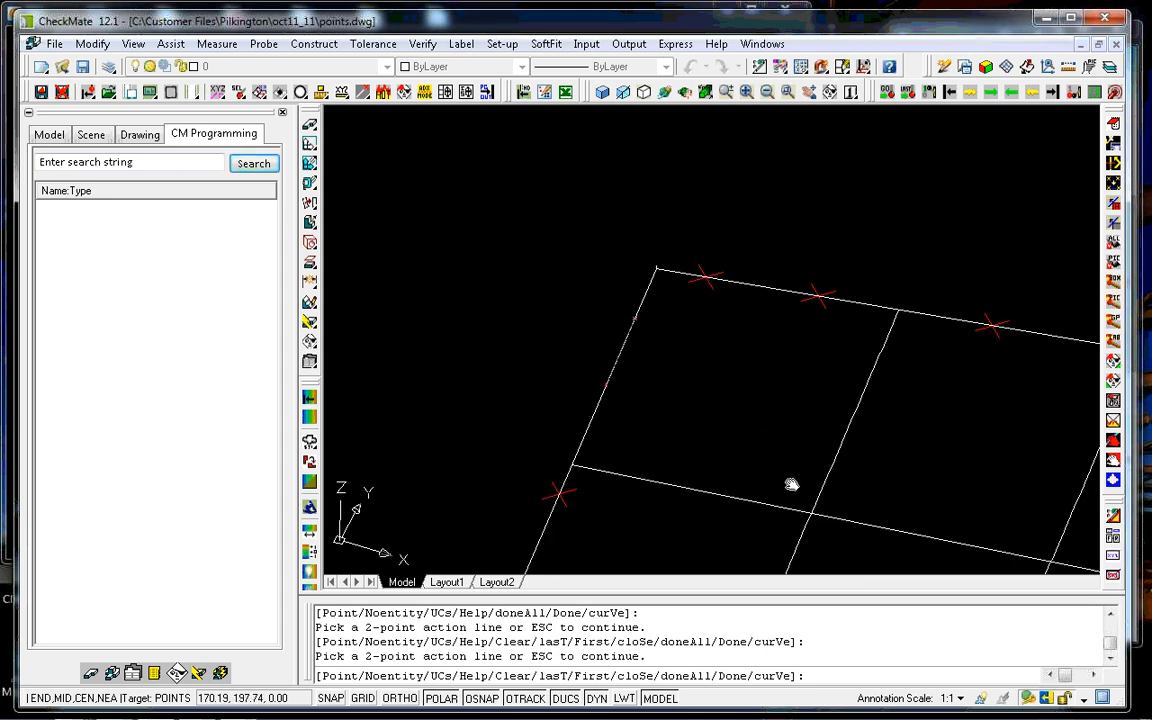
middle_drag(792, 481, 710, 405)
key(Return)
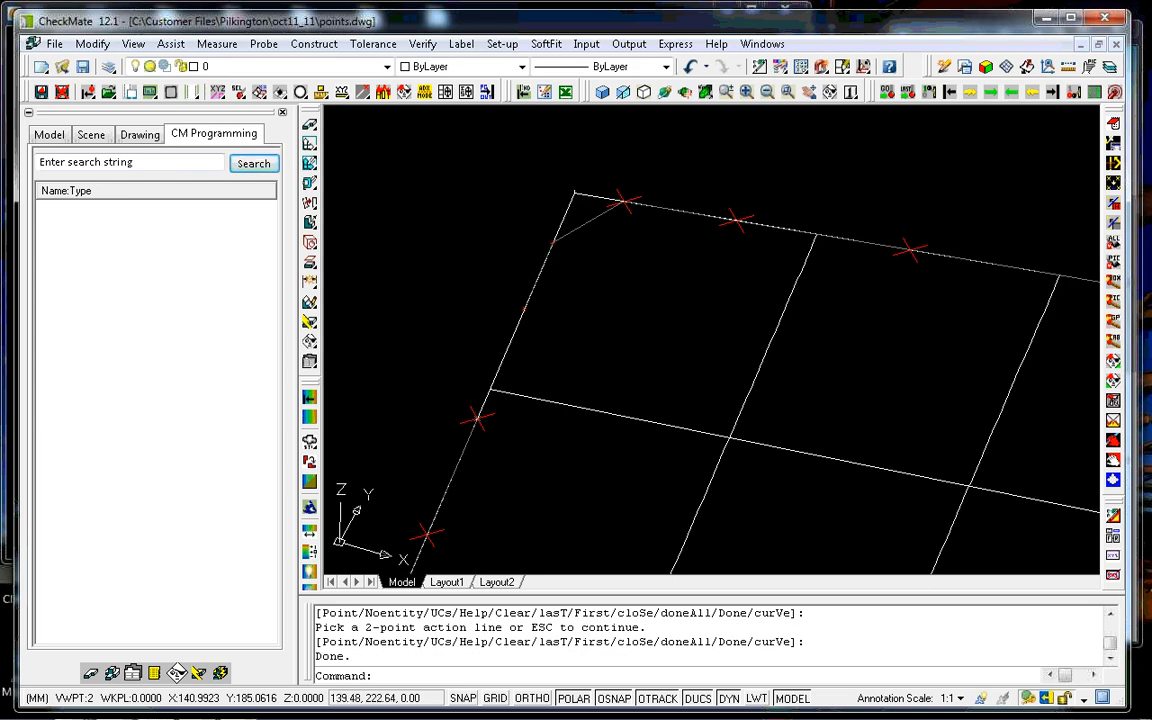
Clear the hot selection with /Hot-,all and make the points on the sorted action line hot with /Hot+,pic.
scroll(832, 255, down, 4)
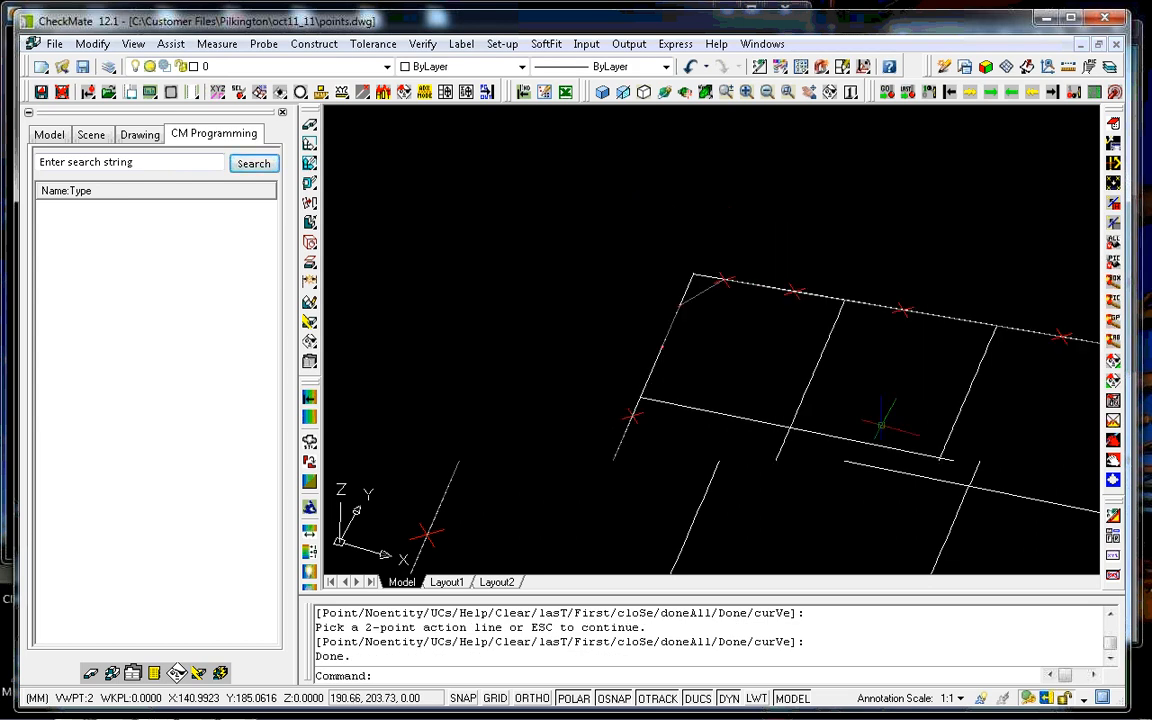
mouse_move(887, 419)
middle_down()
mouse_move(905, 347)
mouse_move(879, 499)
mouse_move(510, 263)
mouse_move(563, 270)
middle_up()
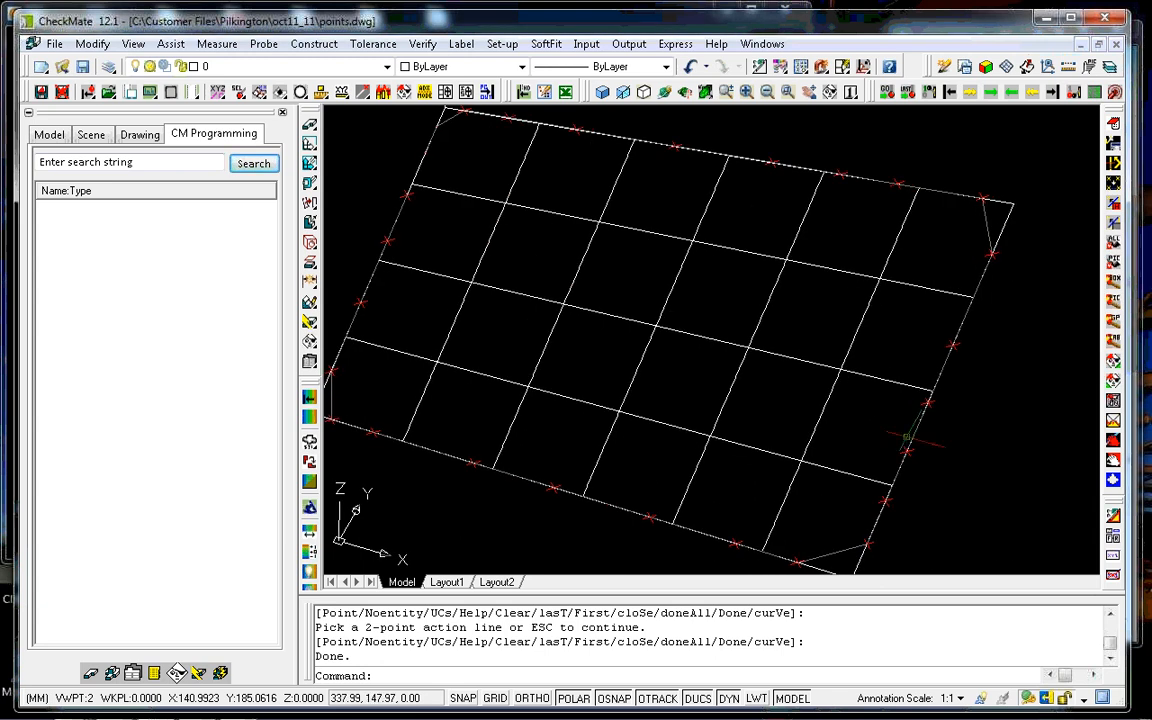
mouse_move(540, 500)
middle_down()
mouse_move(522, 406)
mouse_move(565, 425)
middle_up()
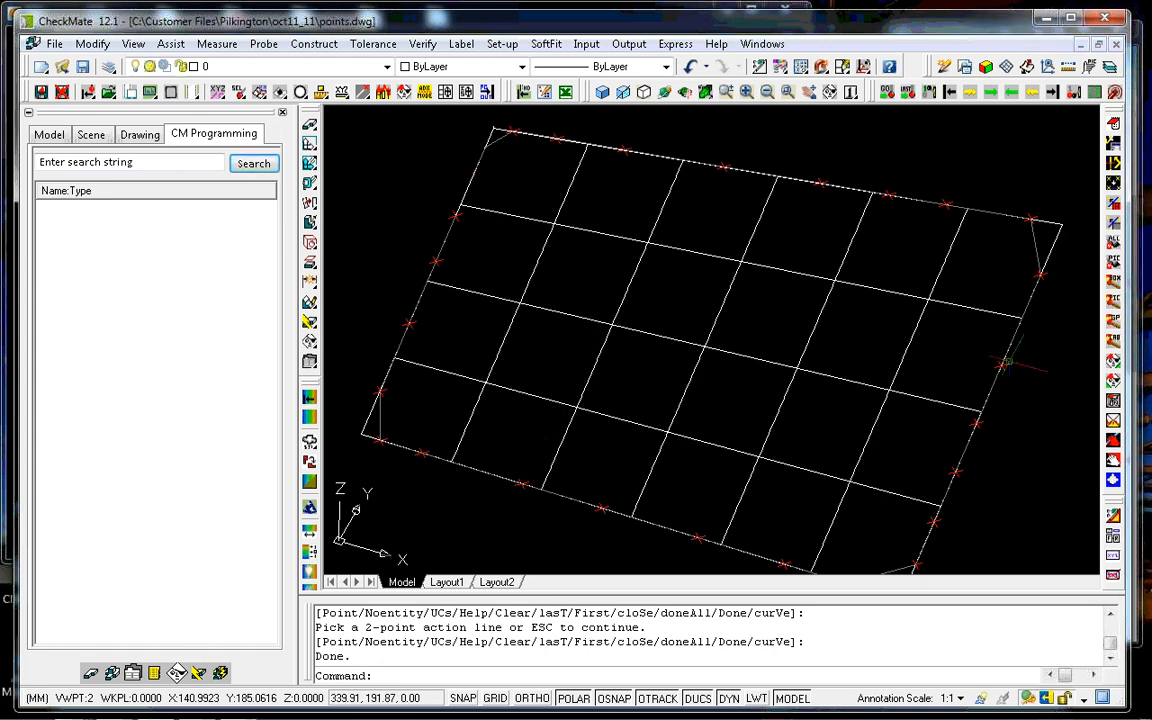
click(1113, 243)
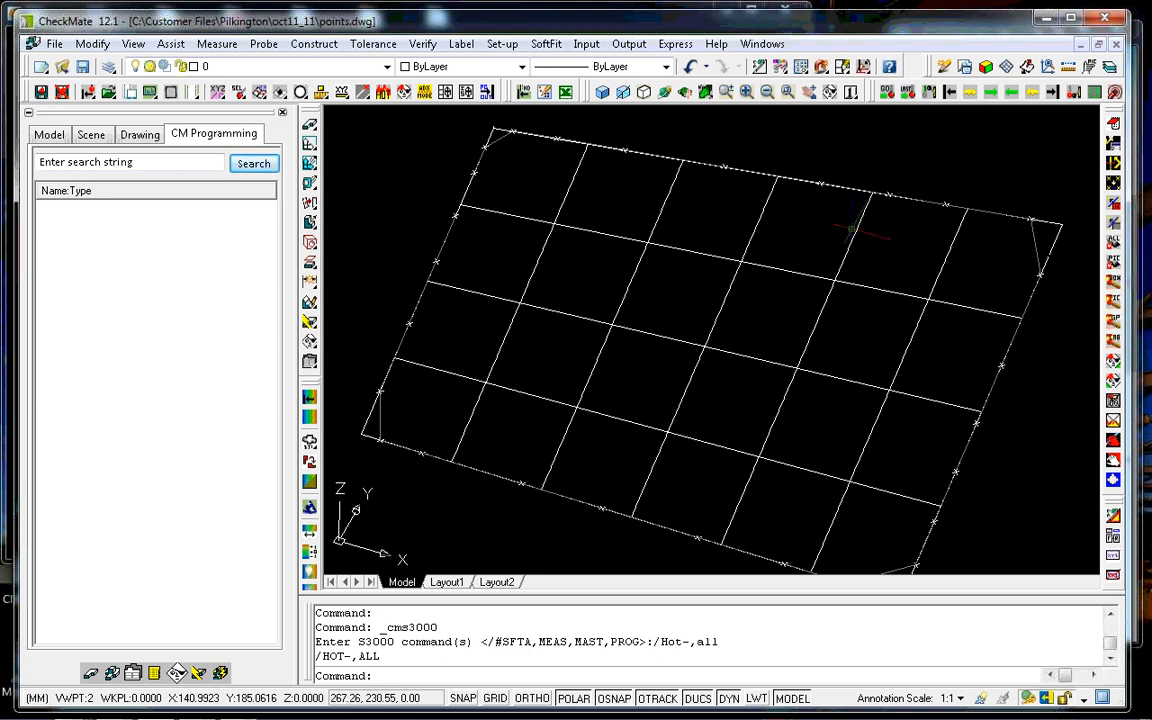
click(1113, 302)
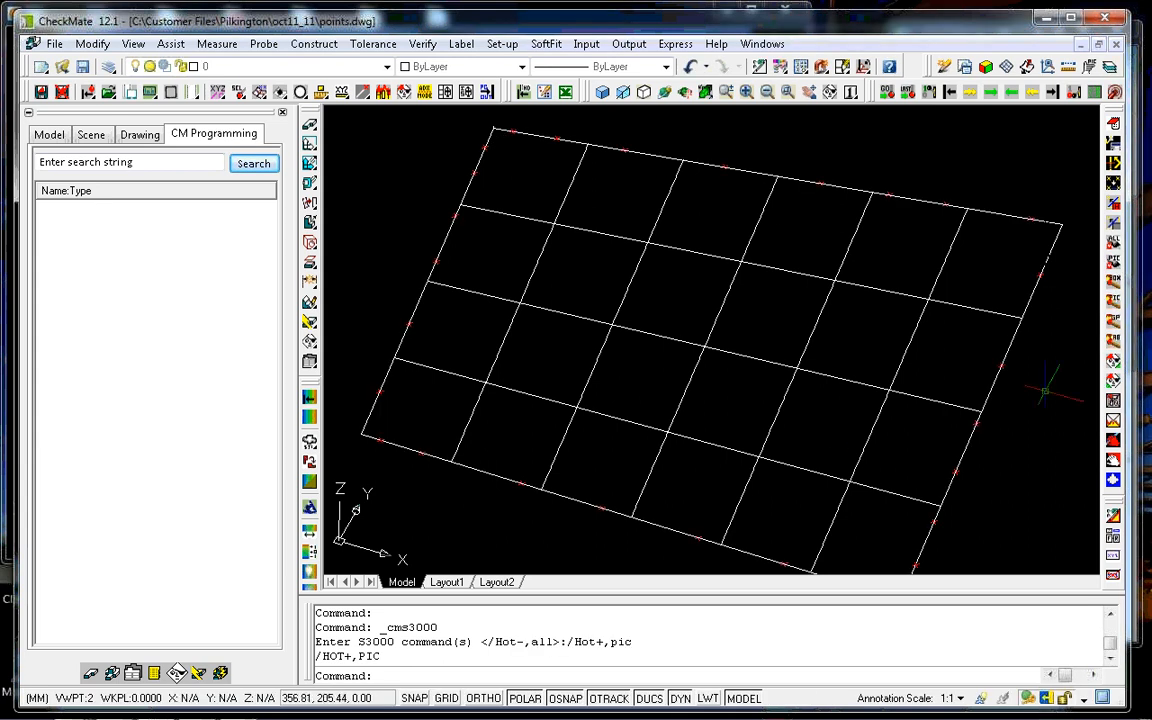
Run the command /#sfta,meas,mast,prog on the sorted hot points to generate their trim measurements in the default program.
middle_drag(725, 430, 719, 414)
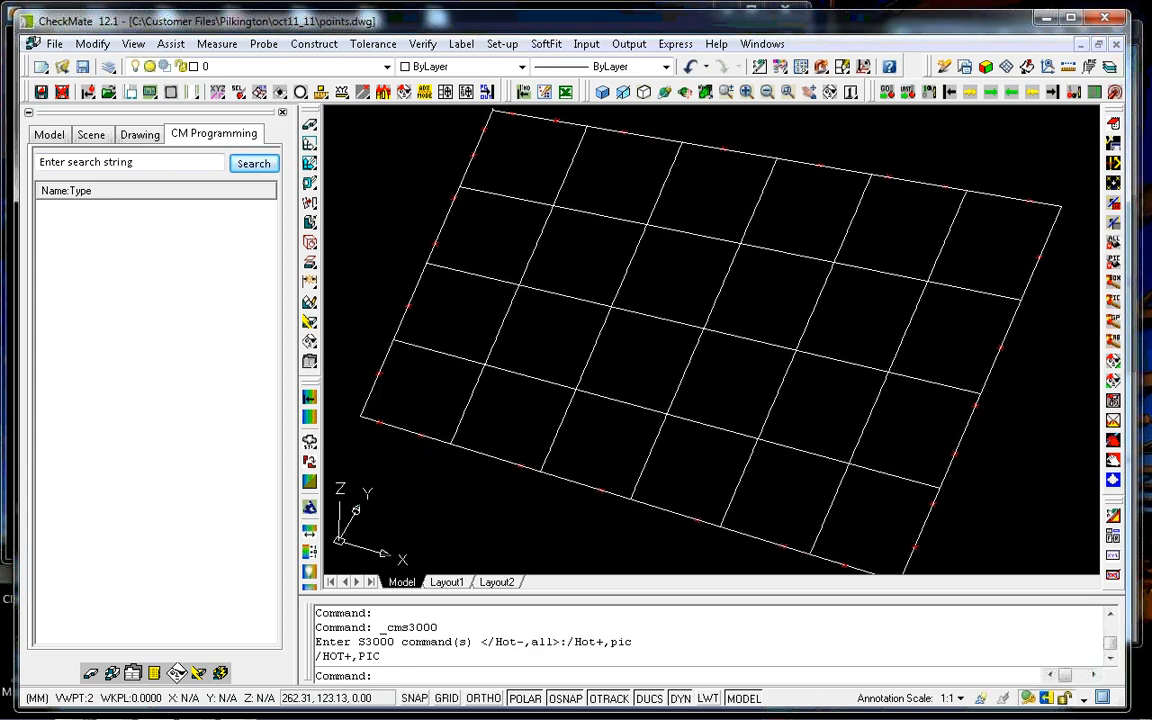
scroll(718, 412, down, 2)
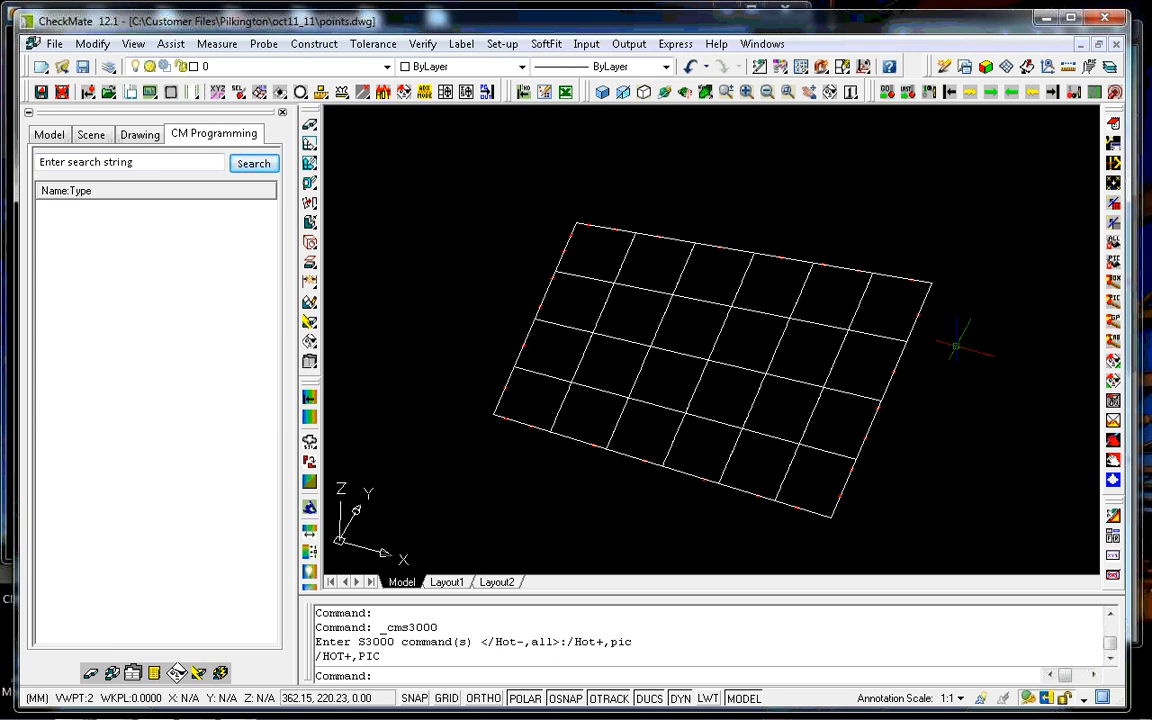
text(/H)
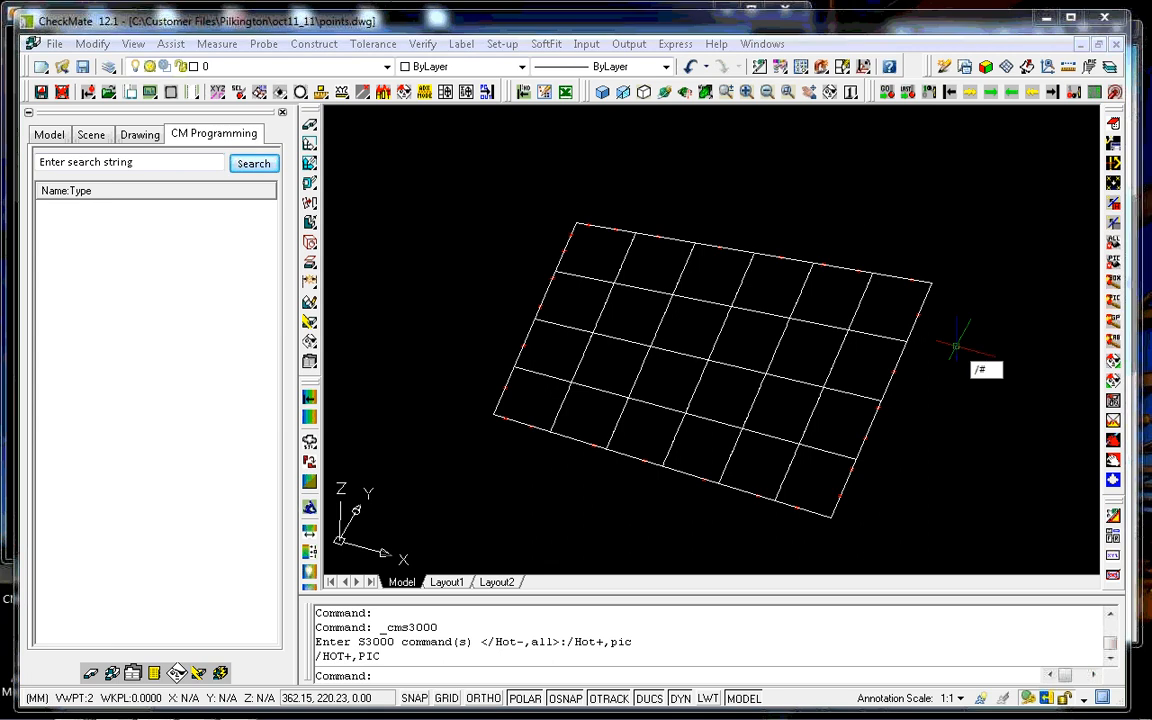
text(sfta,meas,ma)
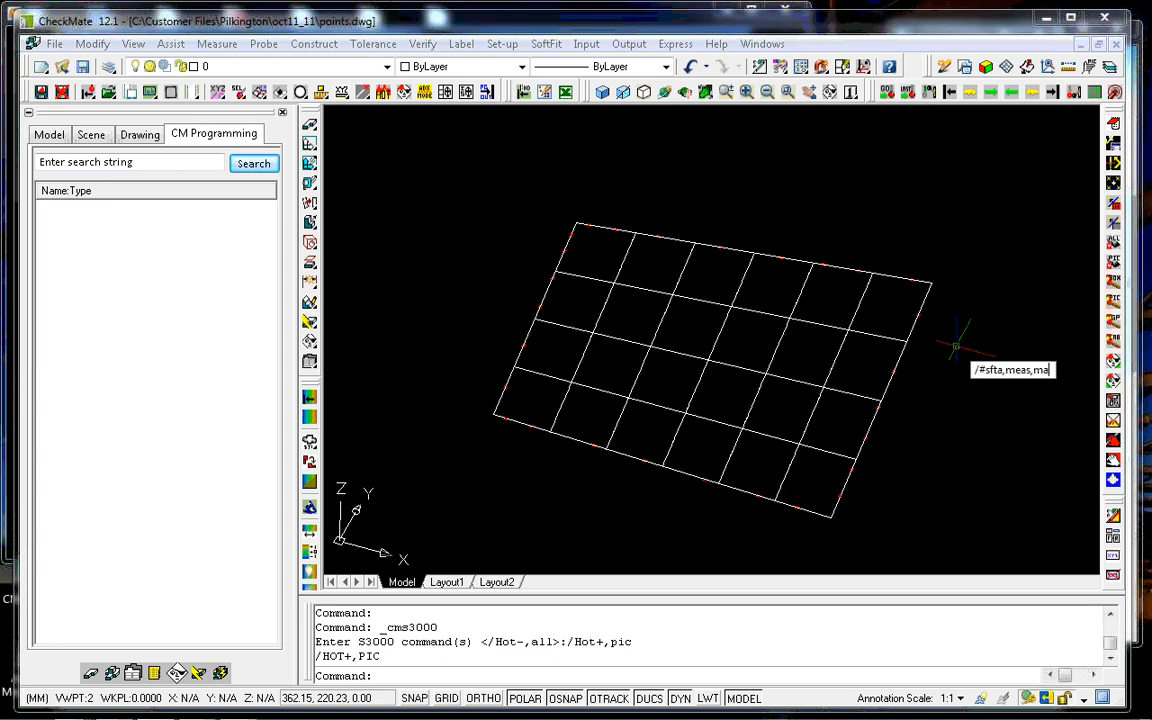
text(st,prog)
key(Return)
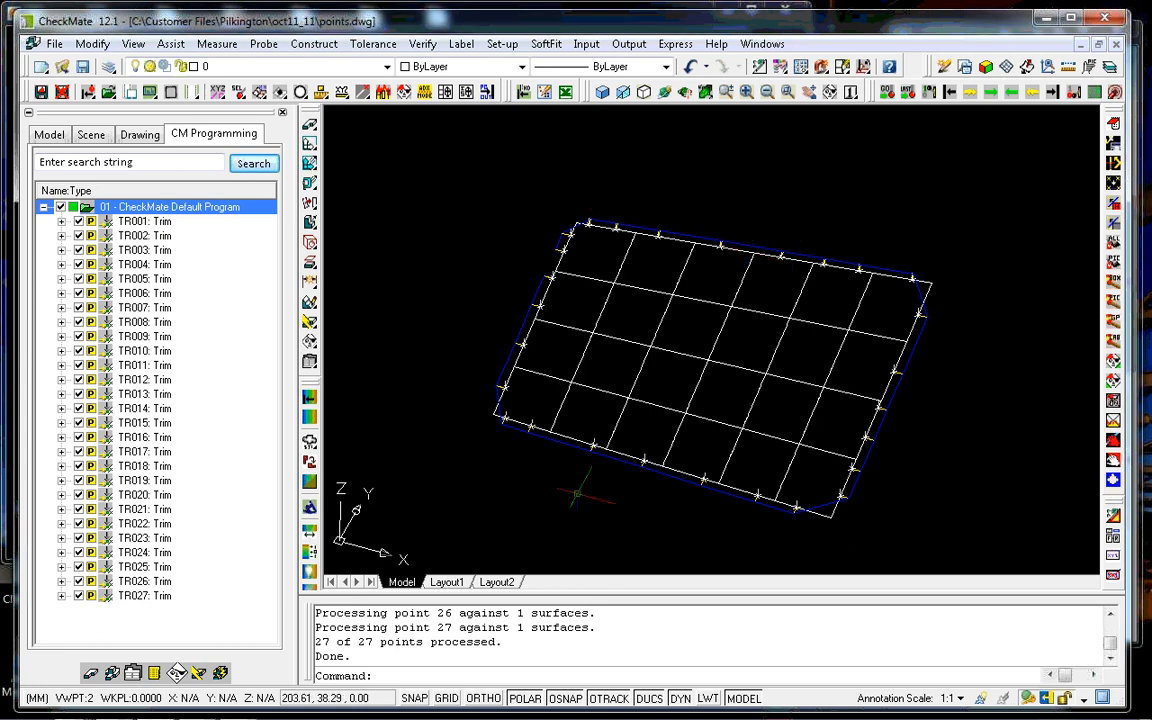
Orbit the surface grid to examine the measurement path running around its edge points.
click(602, 91)
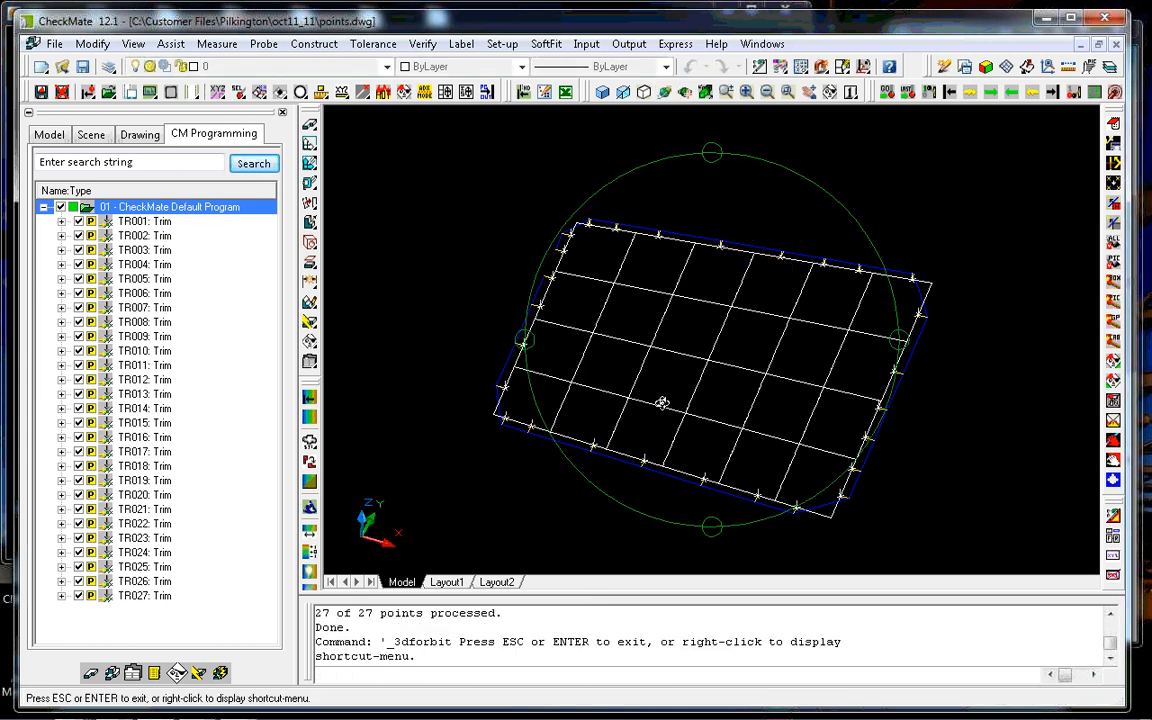
mouse_move(663, 401)
mouse_down()
mouse_move(674, 427)
mouse_move(705, 355)
mouse_move(653, 406)
mouse_up()
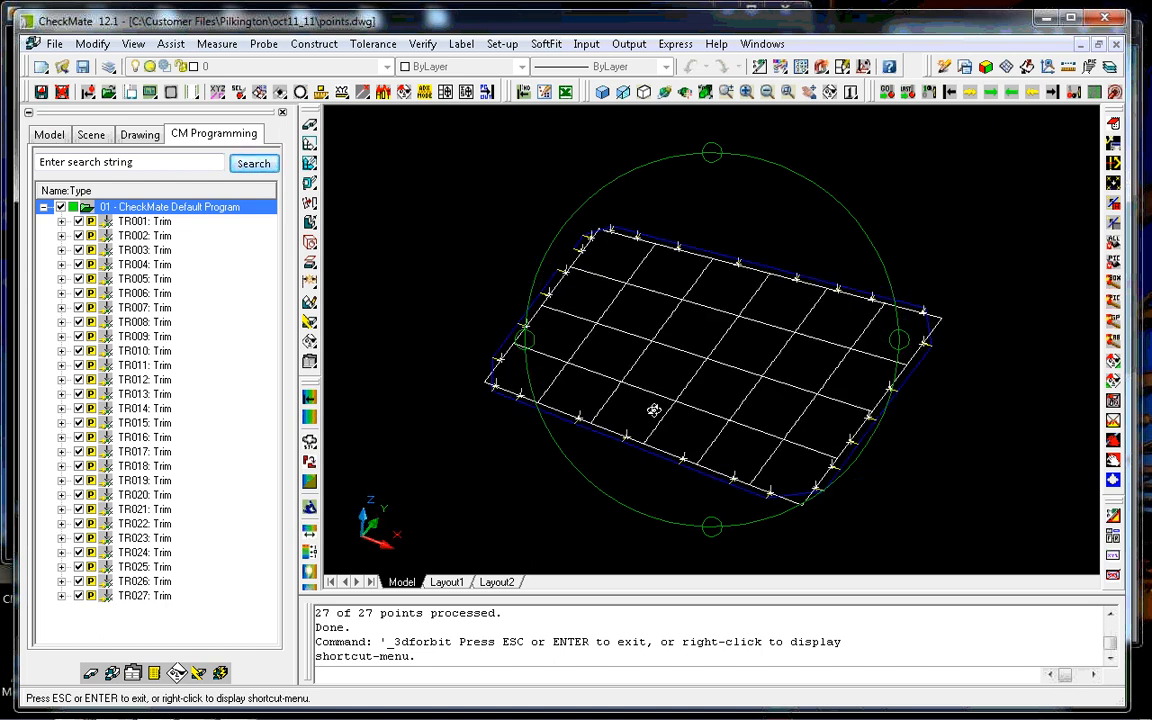
drag(670, 471, 702, 473)
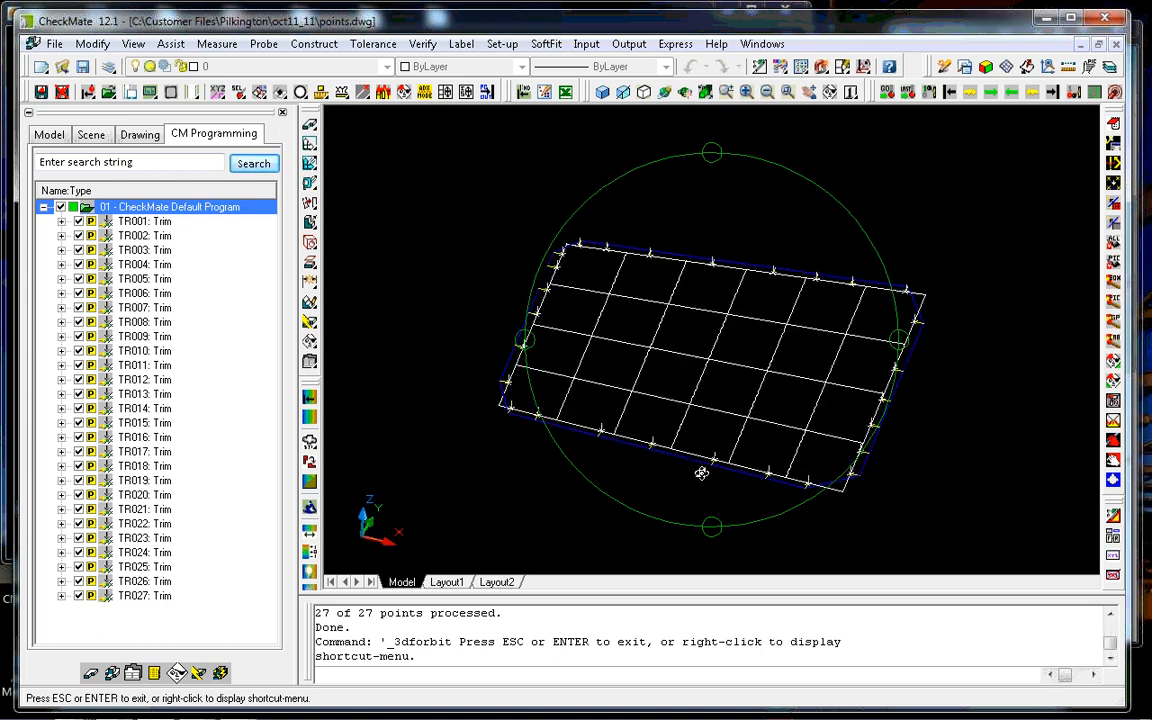